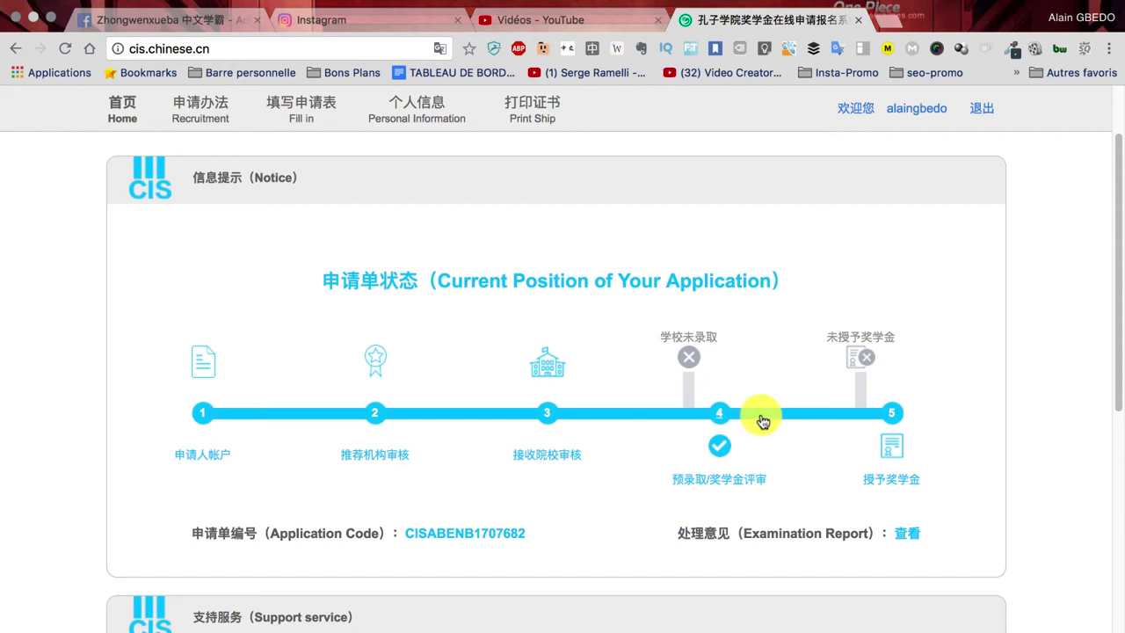
Examine the scholarship application's current position and the support service notice on the home page
scroll(762, 421, down, 3)
scroll(762, 421, up, 4)
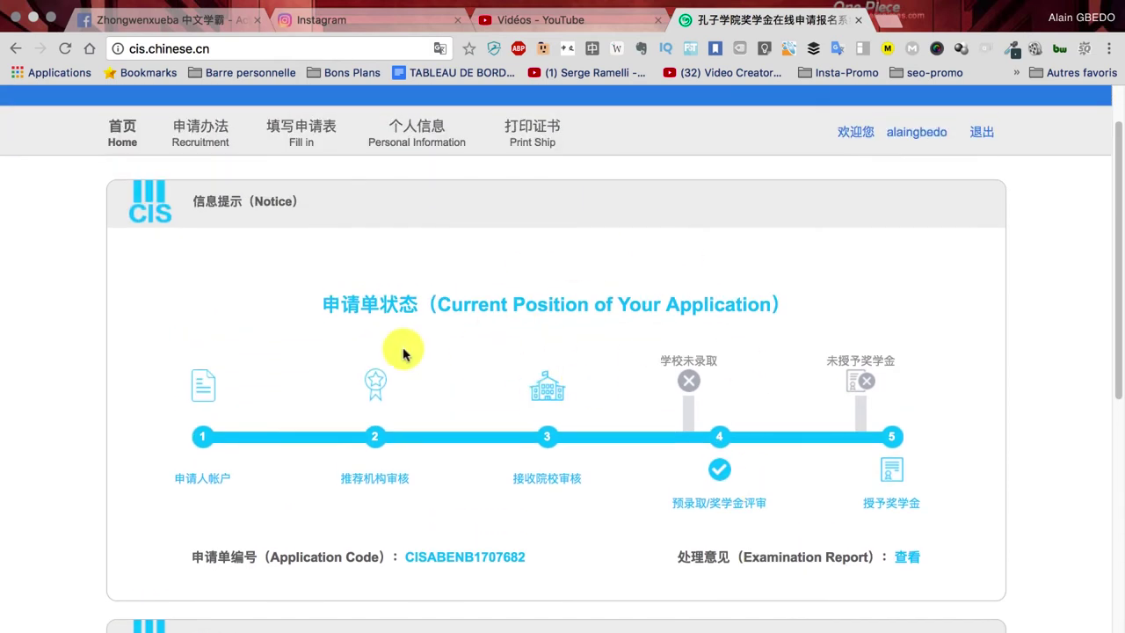
scroll(234, 350, down, 3)
scroll(234, 349, down, 3)
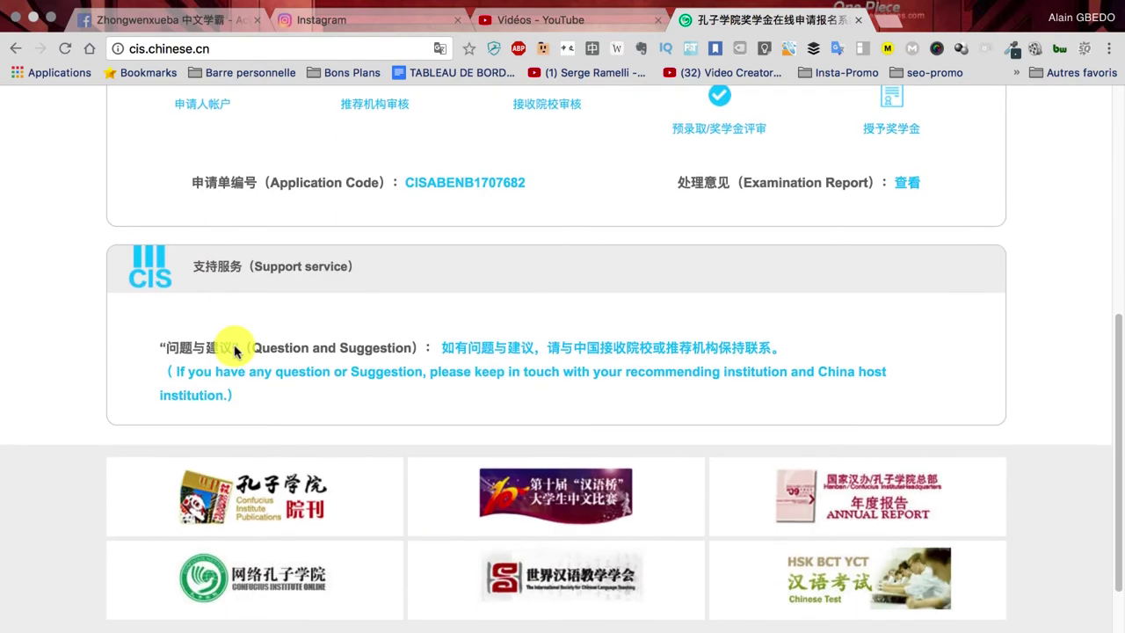
Open the Recruitment page and read through the 2018 scholarship application procedures and their funding appendix
scroll(233, 346, up, 6)
click(193, 214)
scroll(222, 325, down, 4)
scroll(224, 326, up, 1)
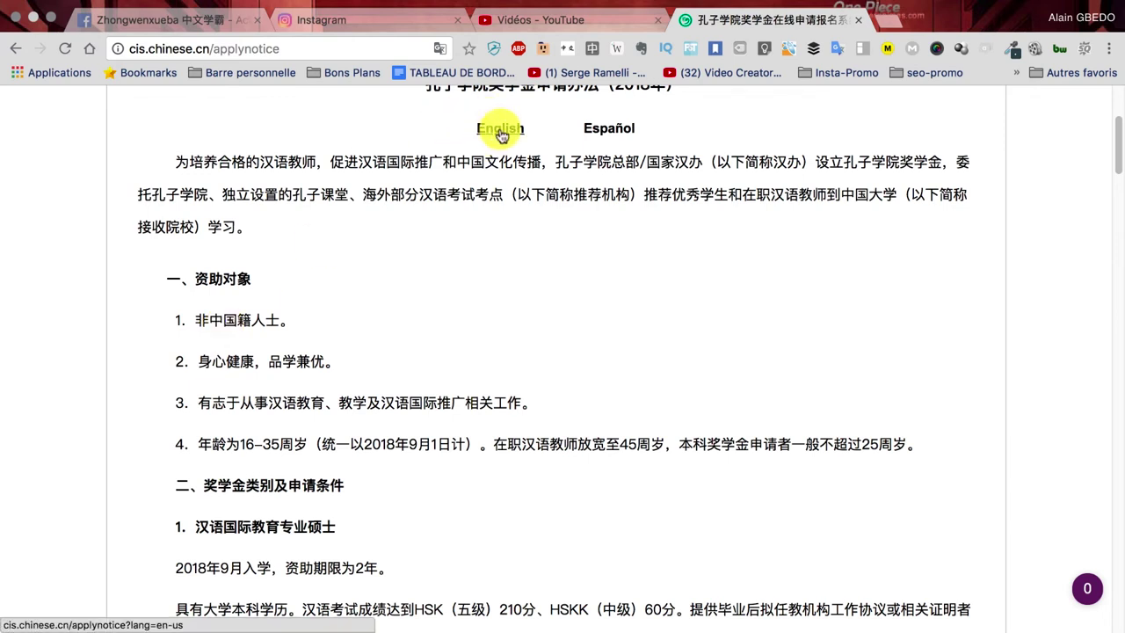
scroll(436, 277, down, 2)
scroll(437, 277, down, 20)
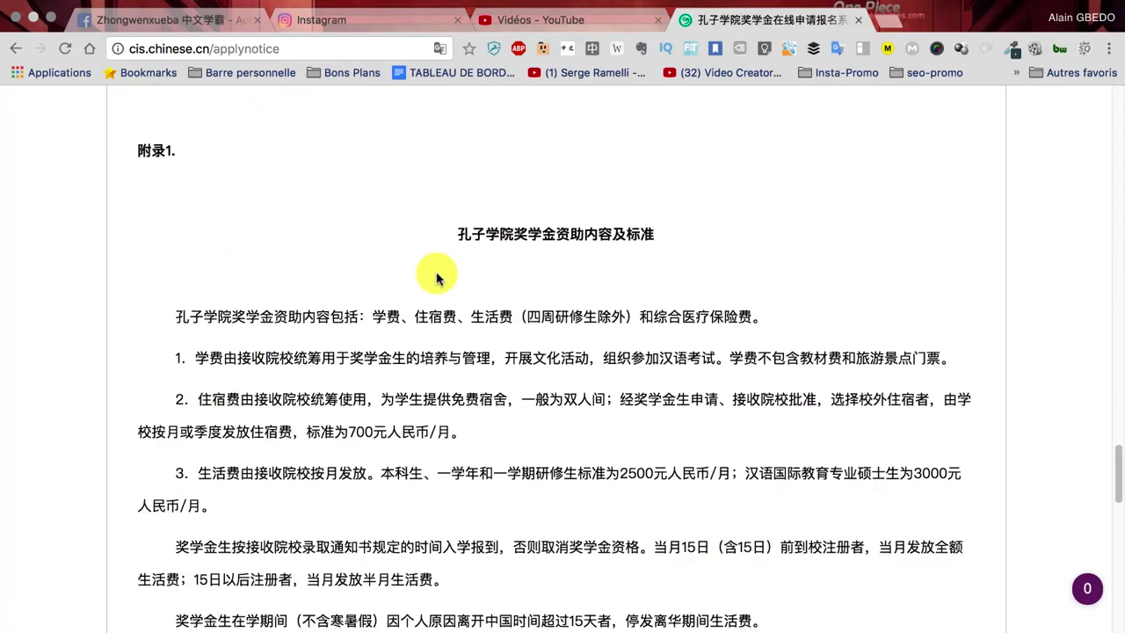
scroll(437, 277, down, 15)
Open the application form's Fill in page and read its instructions and list of required files
scroll(437, 277, up, 20)
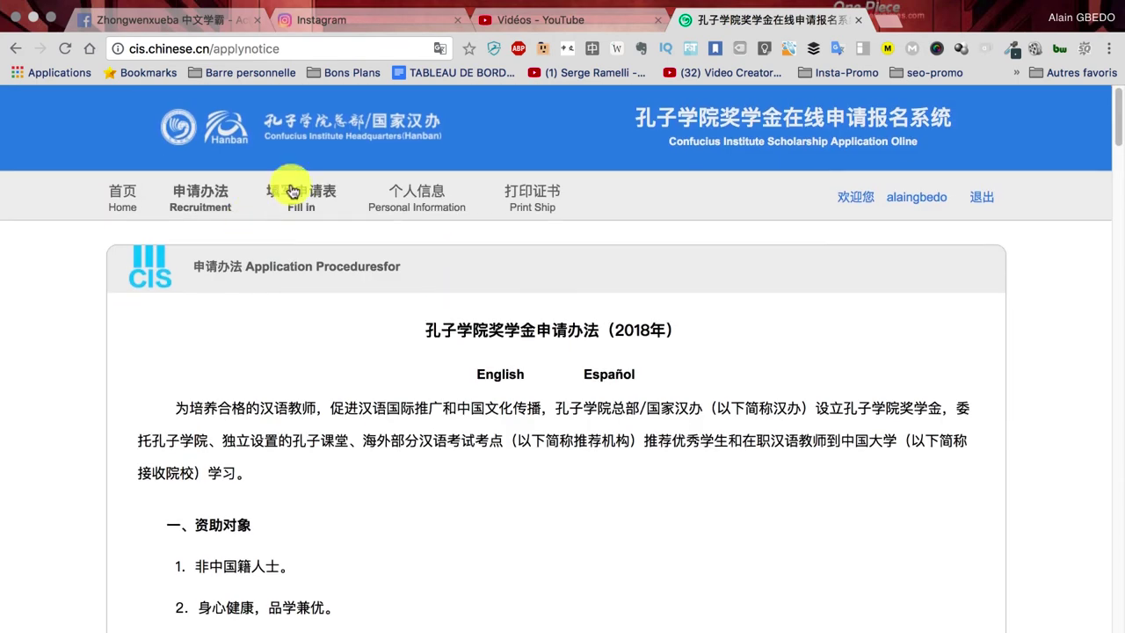
click(299, 203)
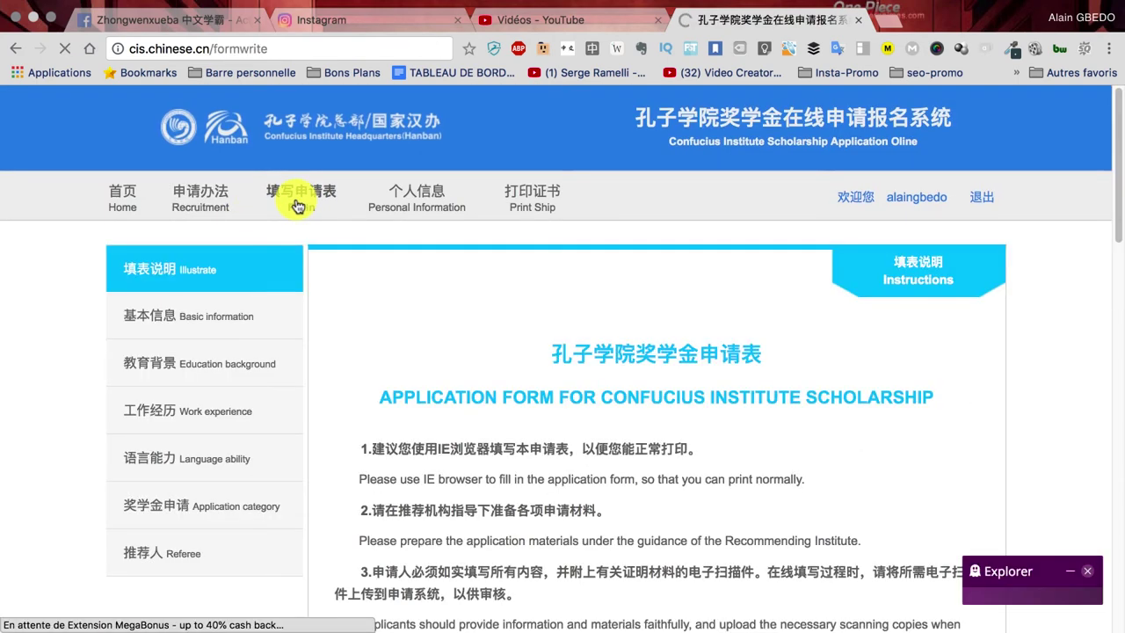
scroll(317, 287, down, 5)
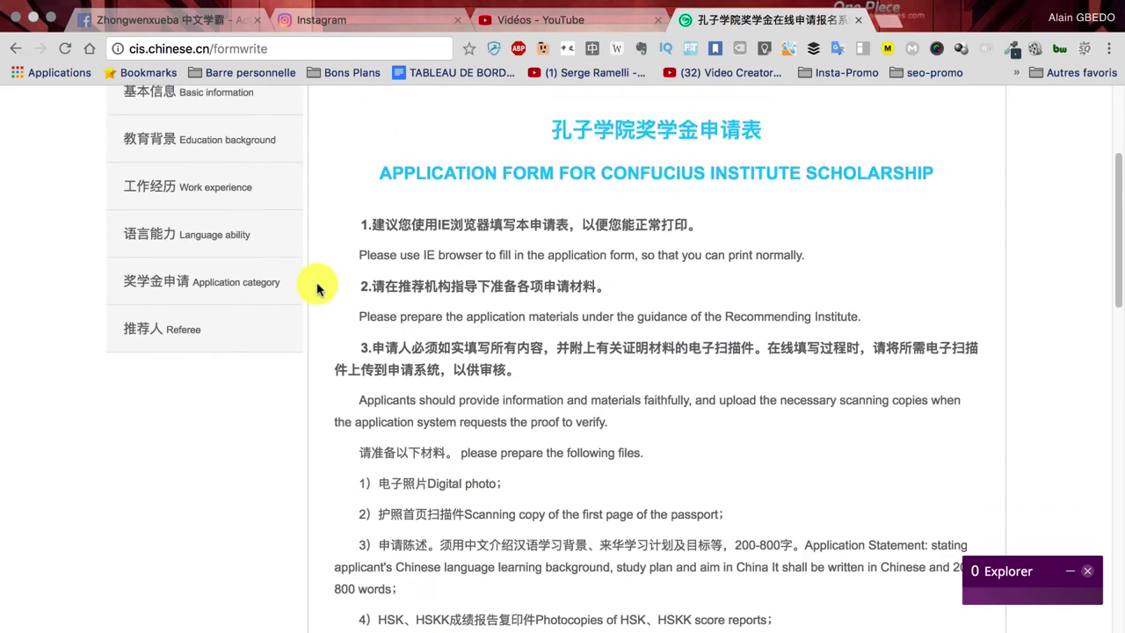
scroll(226, 171, up, 4)
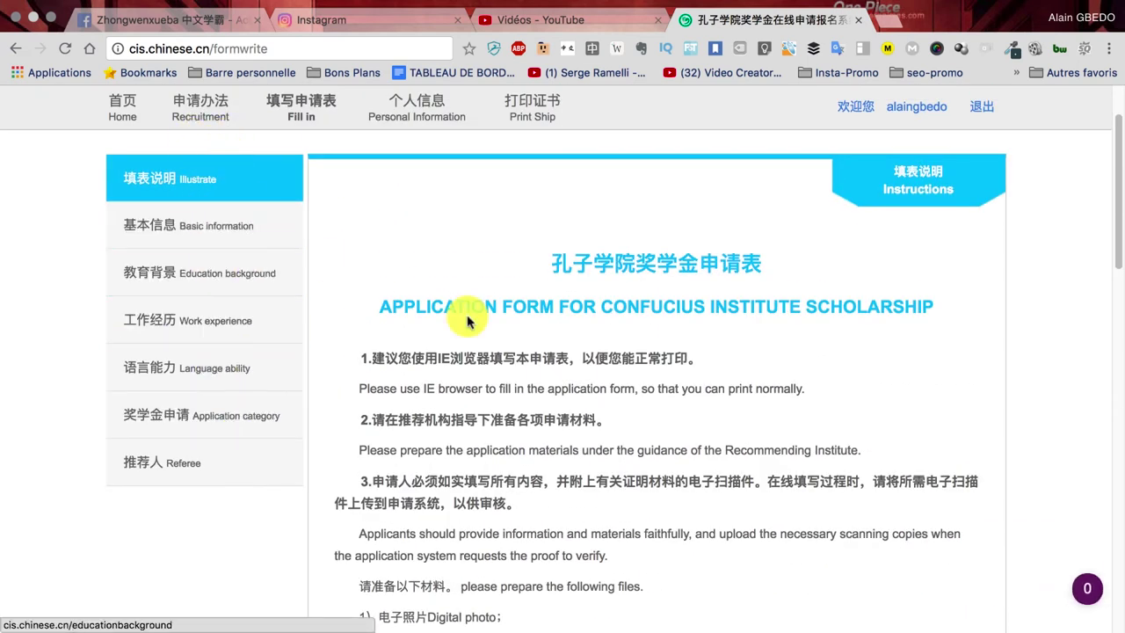
scroll(495, 351, down, 10)
scroll(497, 356, down, 5)
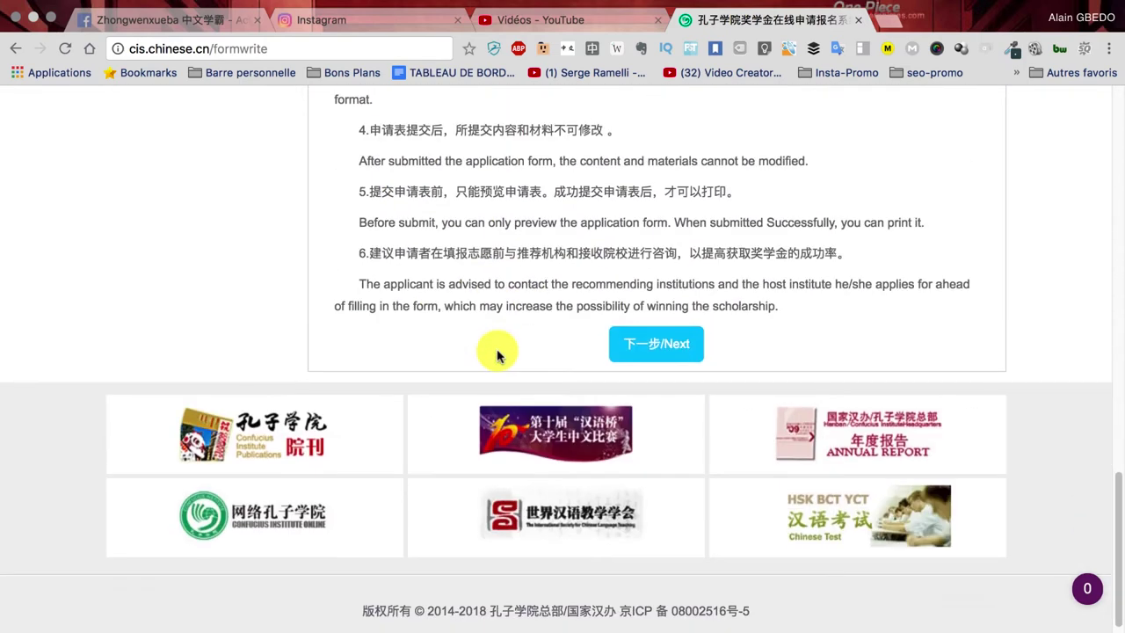
Open the Basic information section and review its photo, passport and place of birth fields
scroll(451, 341, up, 5)
scroll(451, 340, up, 10)
click(213, 322)
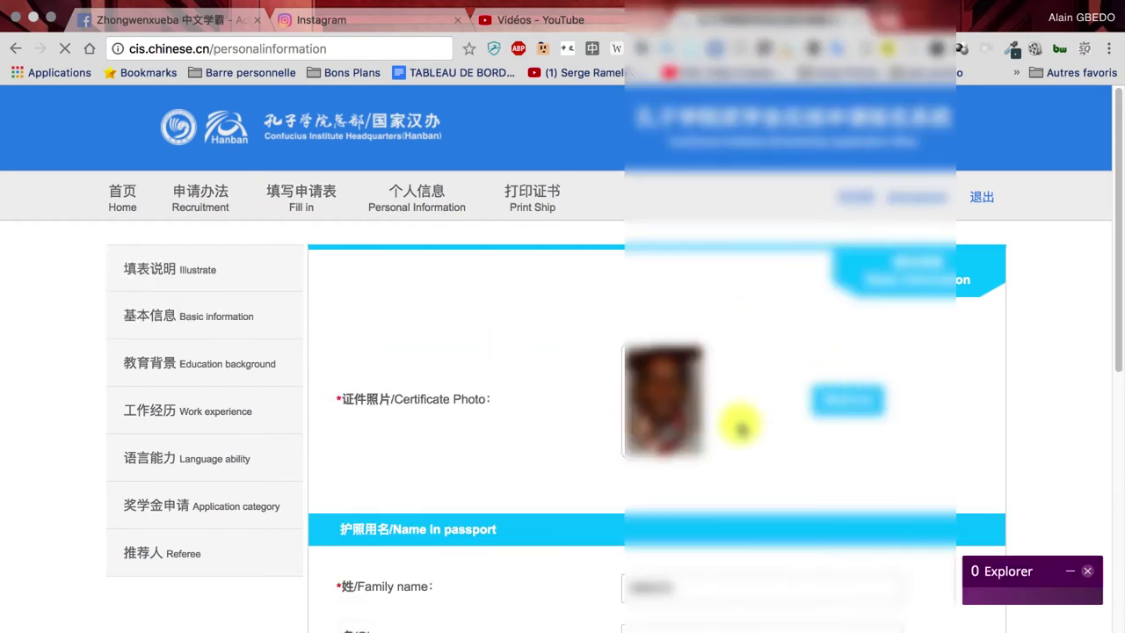
scroll(364, 417, down, 5)
scroll(368, 423, down, 2)
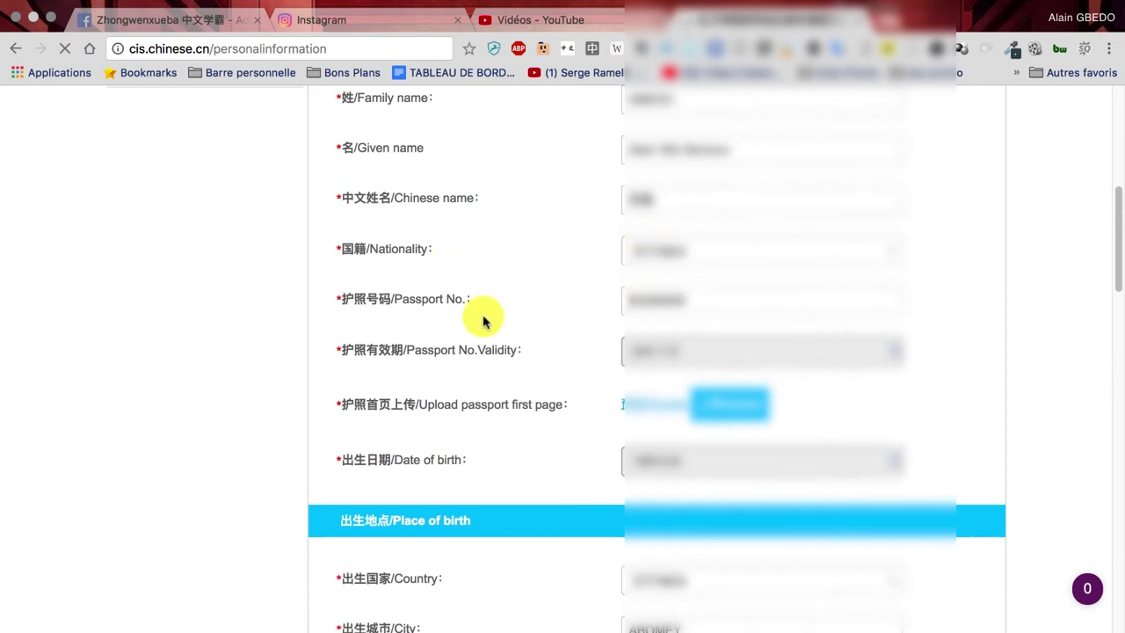
scroll(427, 369, down, 2)
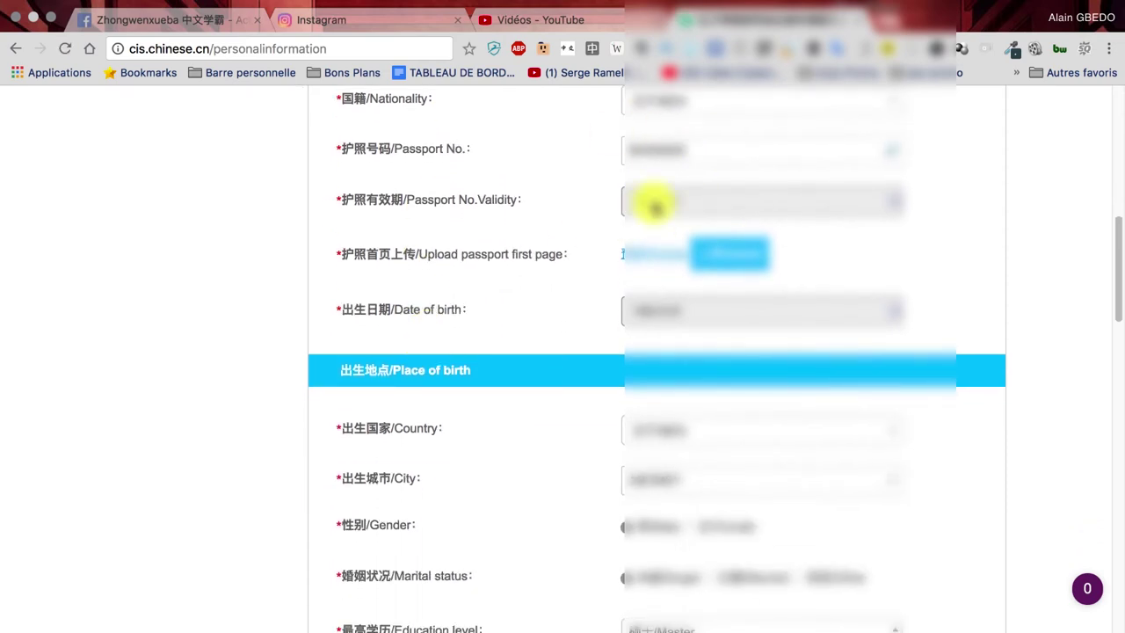
scroll(515, 237, down, 3)
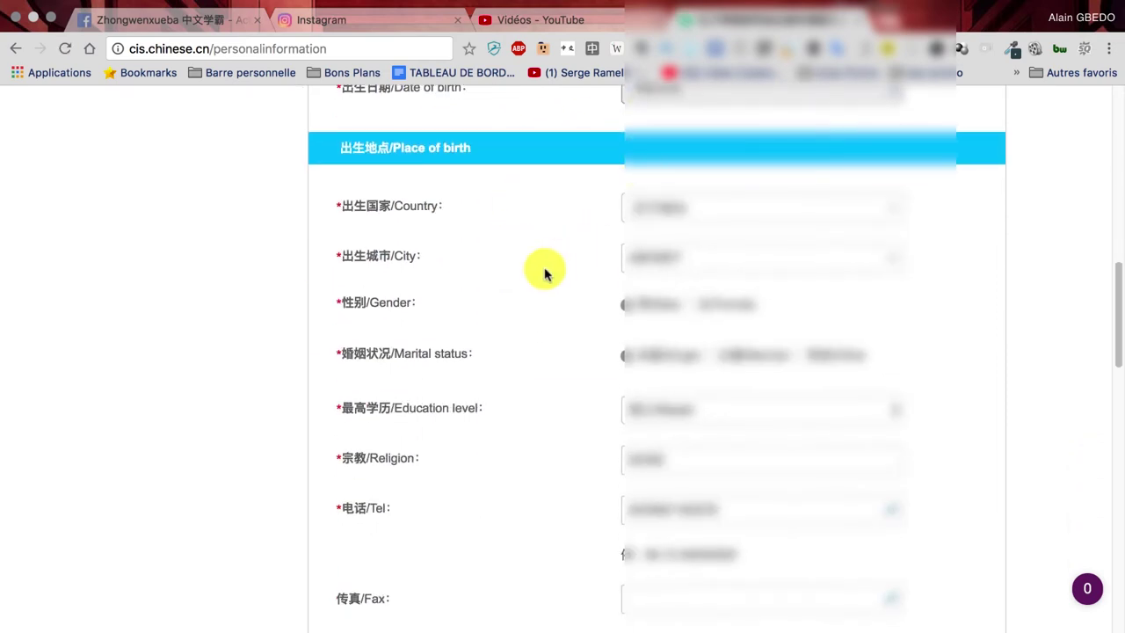
Review the contact details, current circumstances, addresses and emergency contact in China fields of the basic information
scroll(512, 314, down, 3)
scroll(512, 317, down, 3)
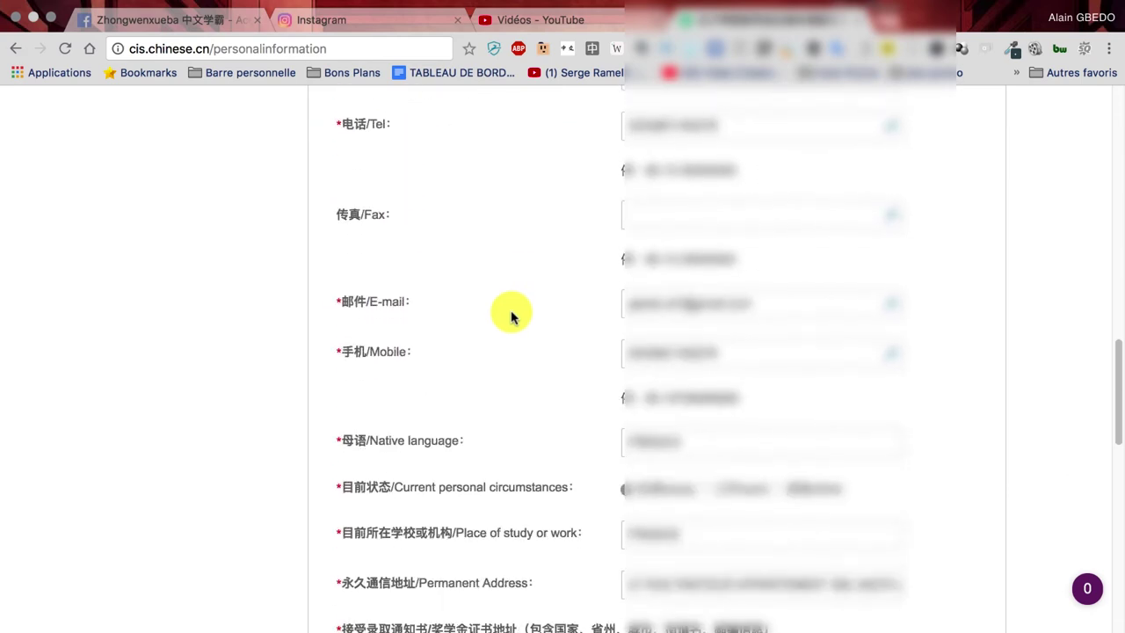
scroll(512, 316, down, 3)
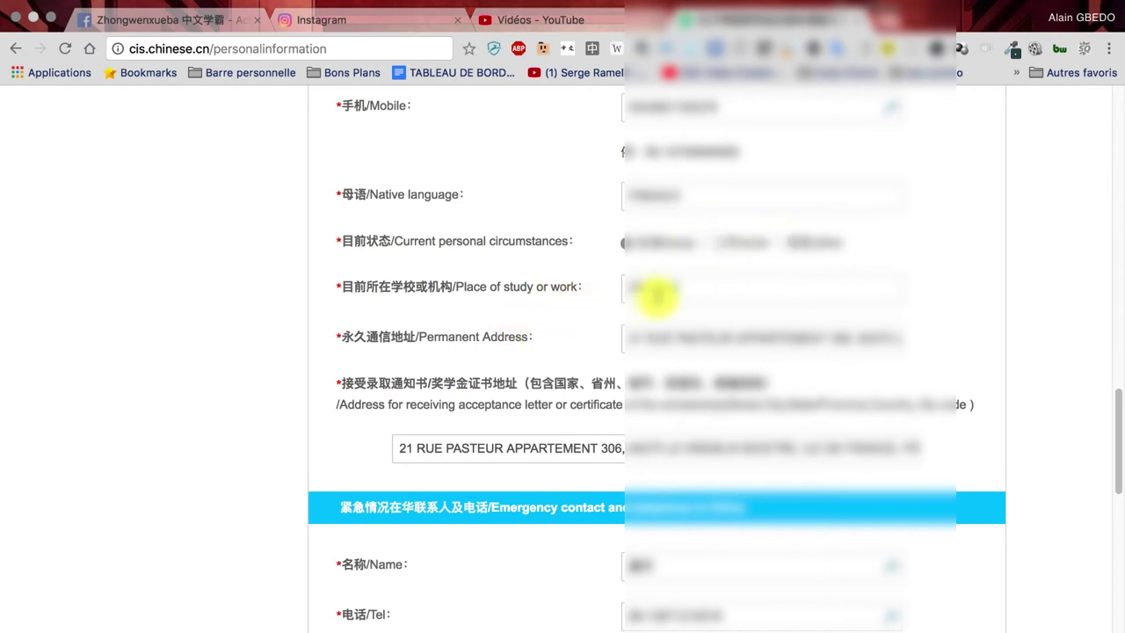
scroll(481, 239, down, 4)
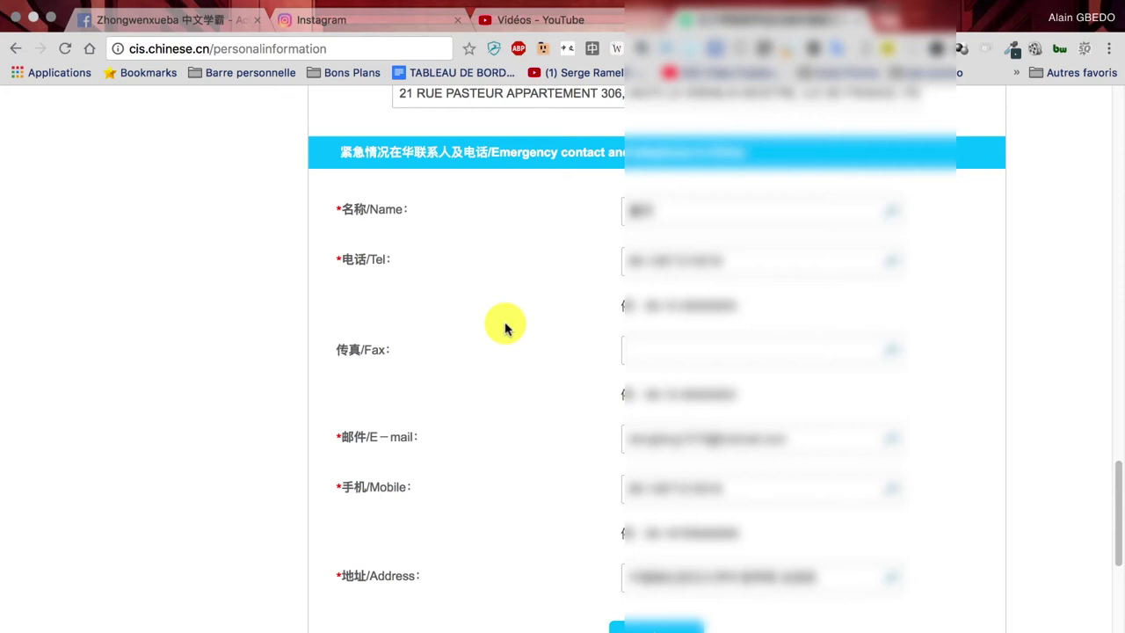
scroll(505, 329, down, 3)
Open the Education background section and review the institutions table and the questions on previous Chinese studies
scroll(506, 329, up, 15)
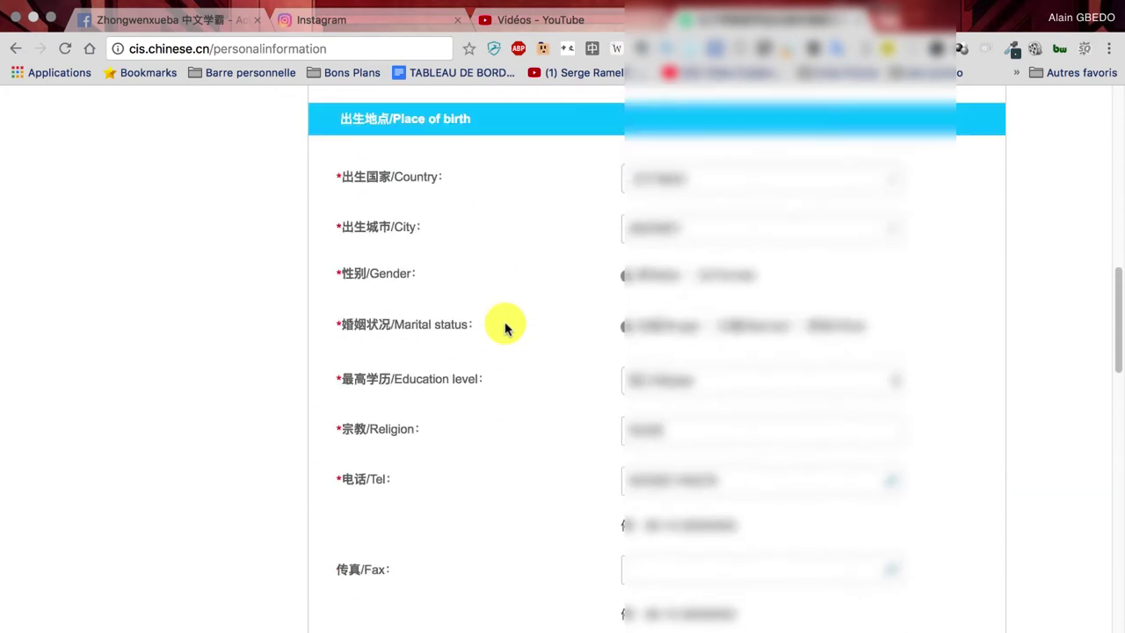
click(182, 265)
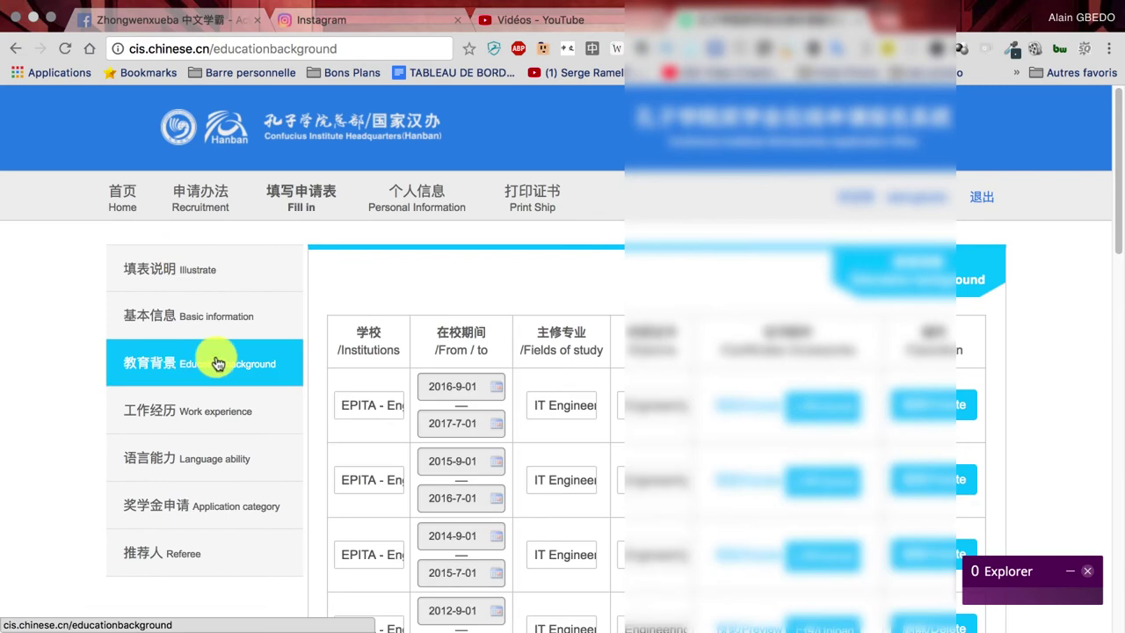
scroll(219, 360, up, 2)
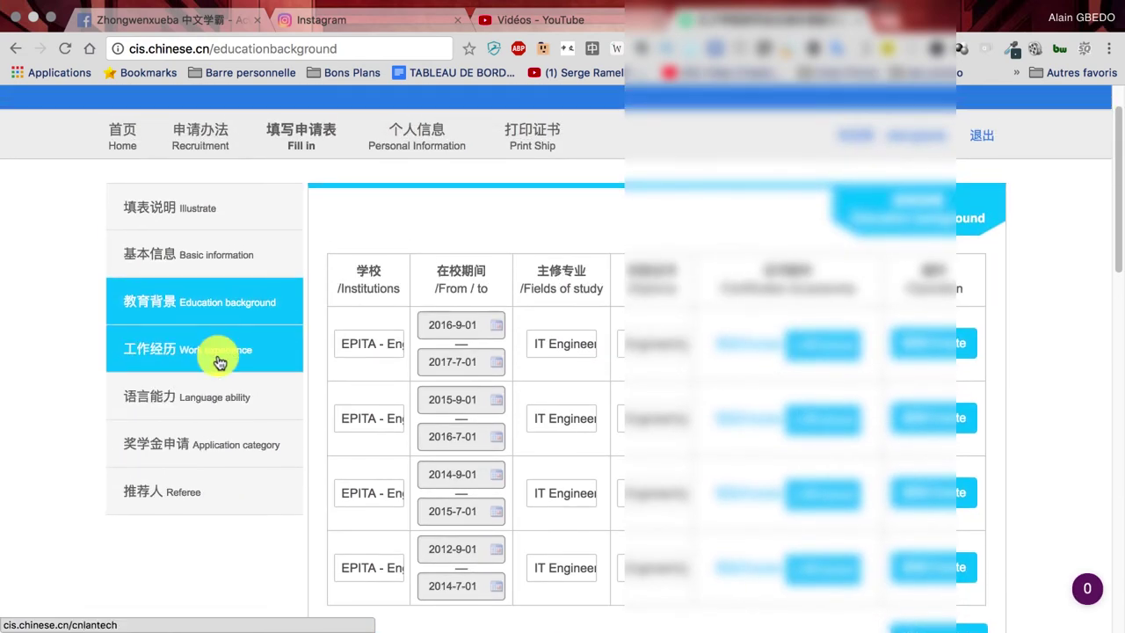
scroll(219, 360, down, 3)
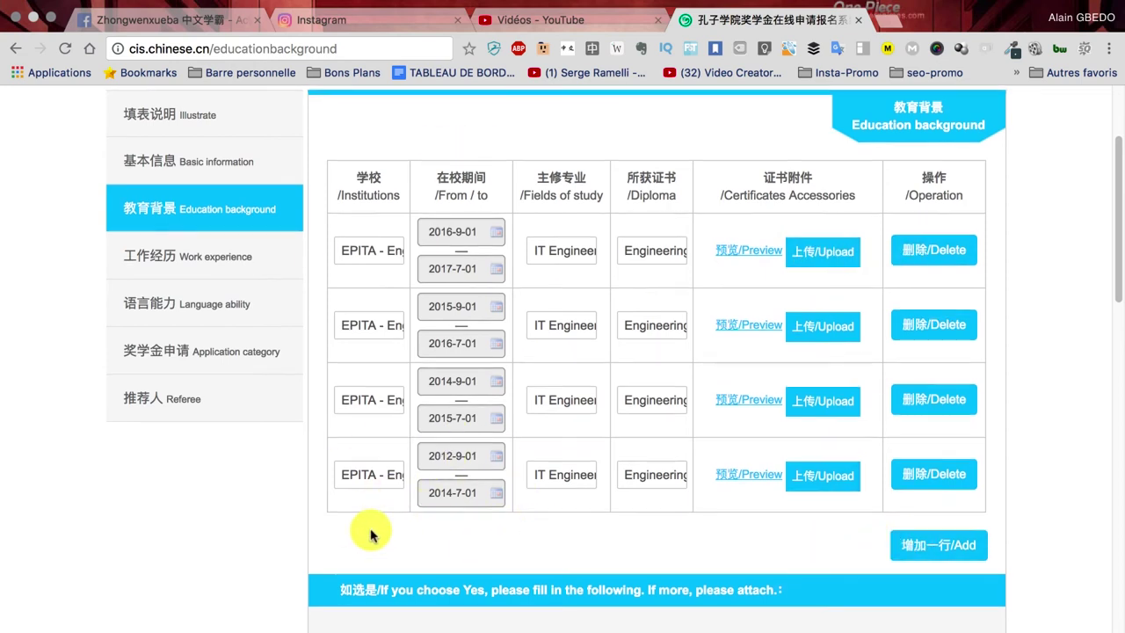
scroll(370, 534, down, 5)
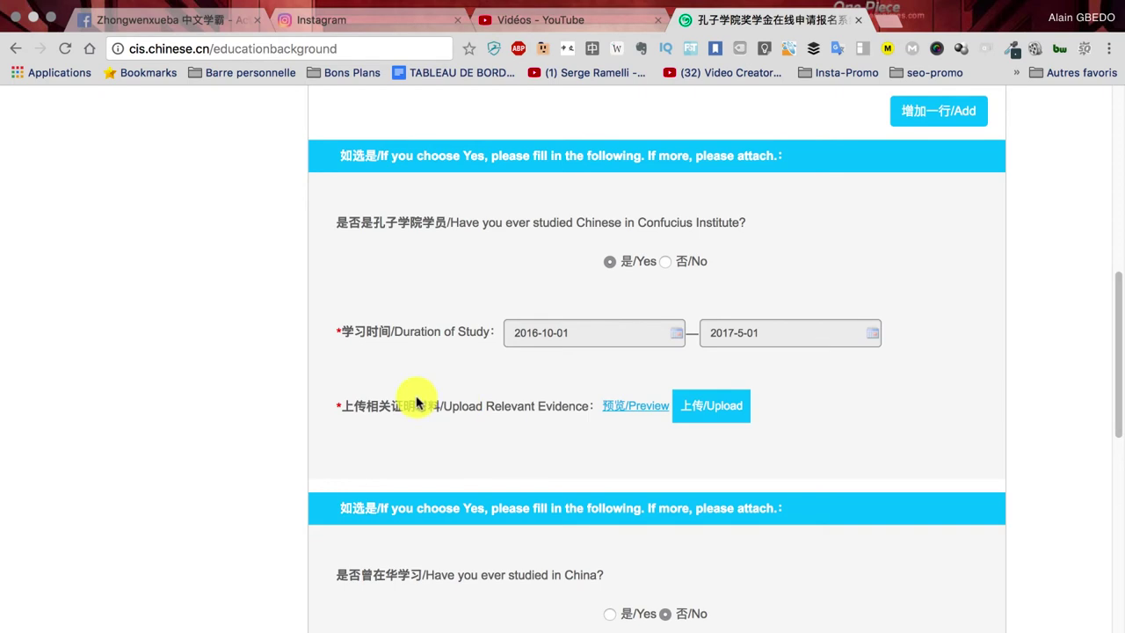
scroll(416, 402, down, 4)
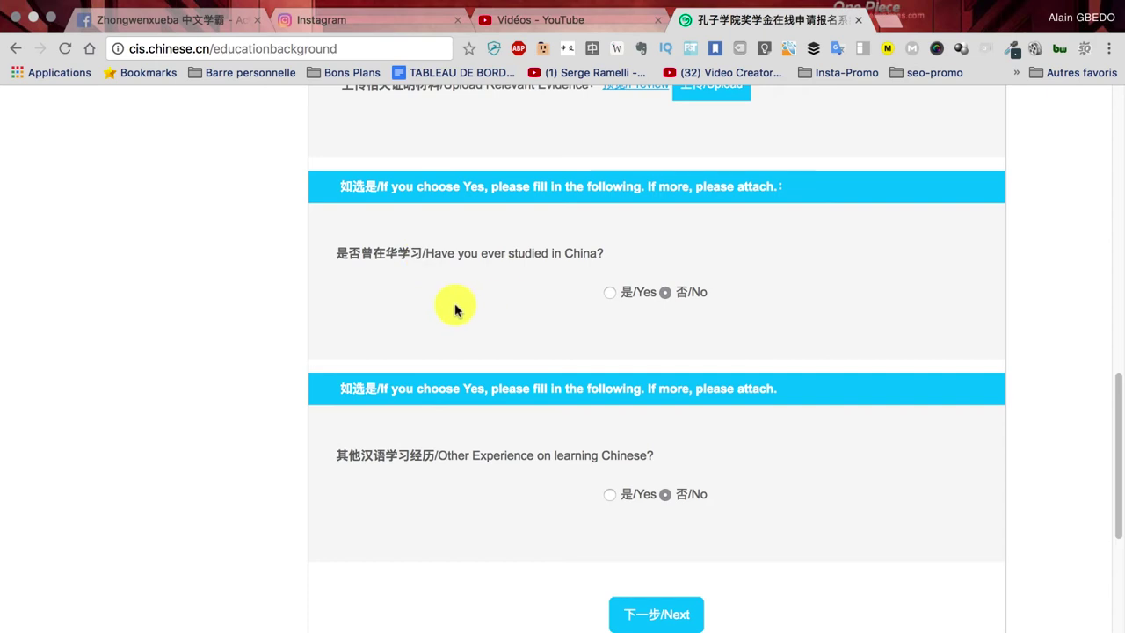
scroll(475, 264, down, 3)
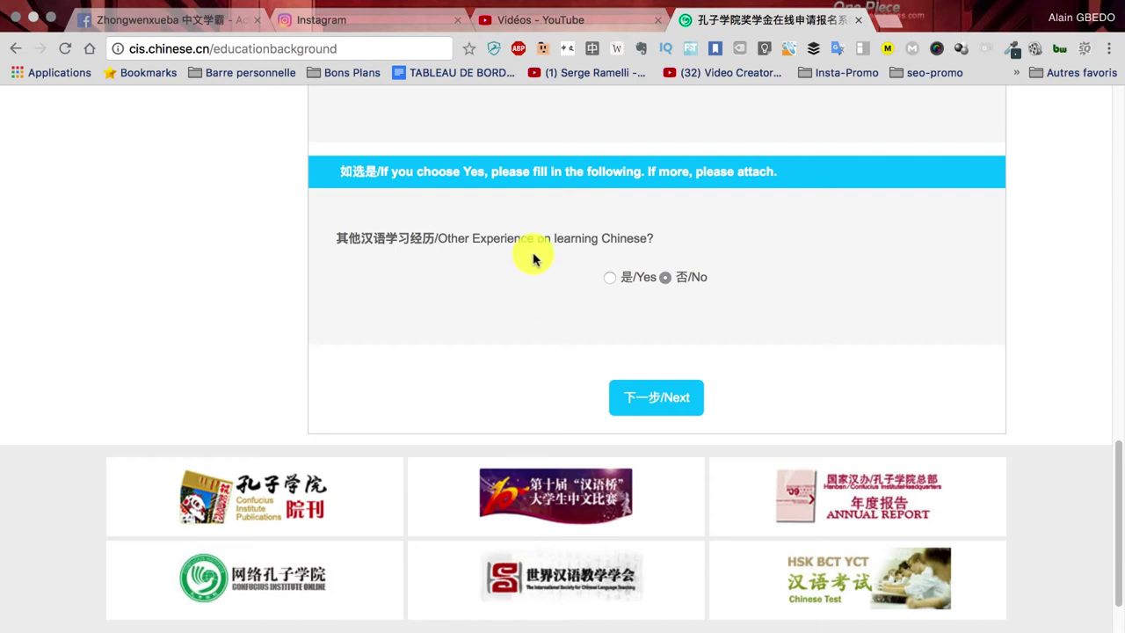
Open the Work experience section and review its questions on teaching, training and work in China
scroll(533, 259, up, 5)
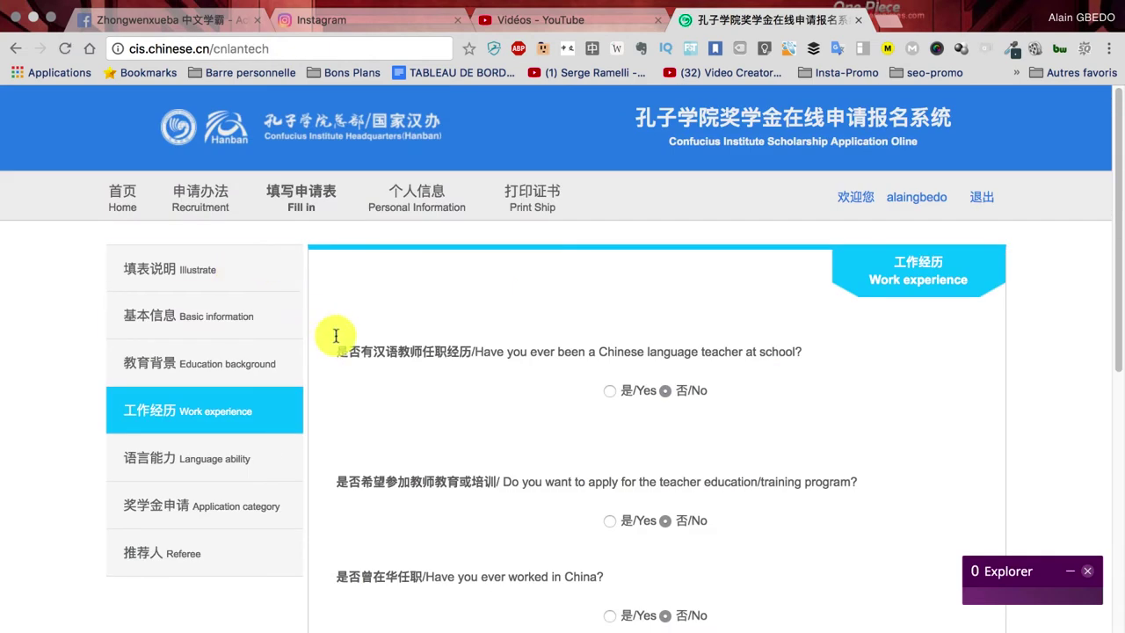
scroll(335, 335, down, 3)
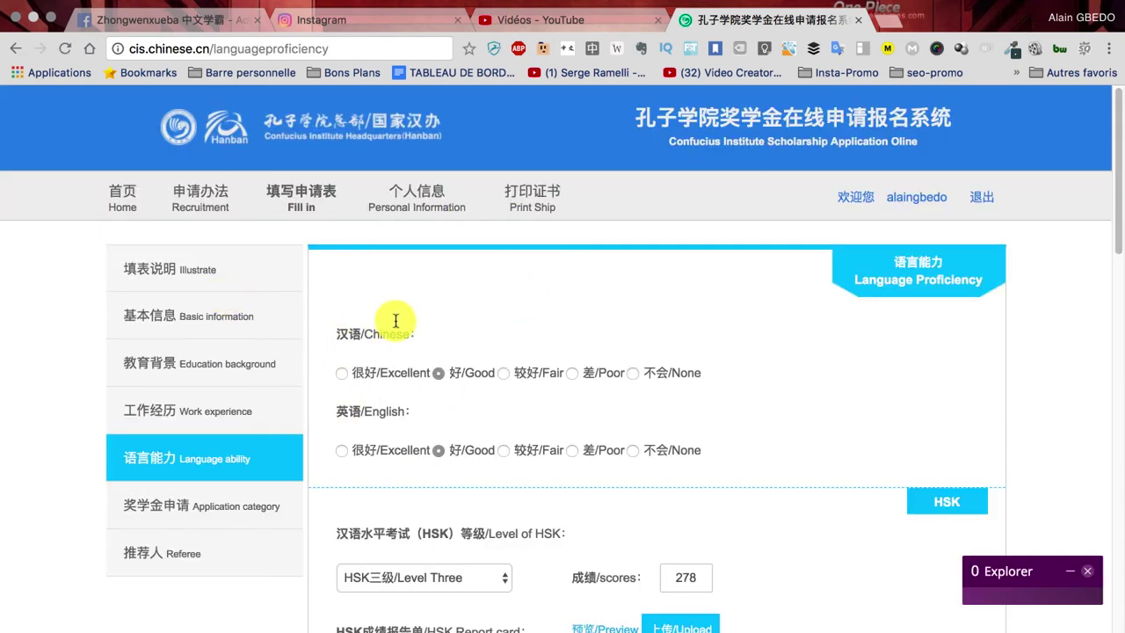
Review the Language ability section's Chinese and English self-ratings and its HSK and HSKK levels, scores and report cards
scroll(391, 324, down, 2)
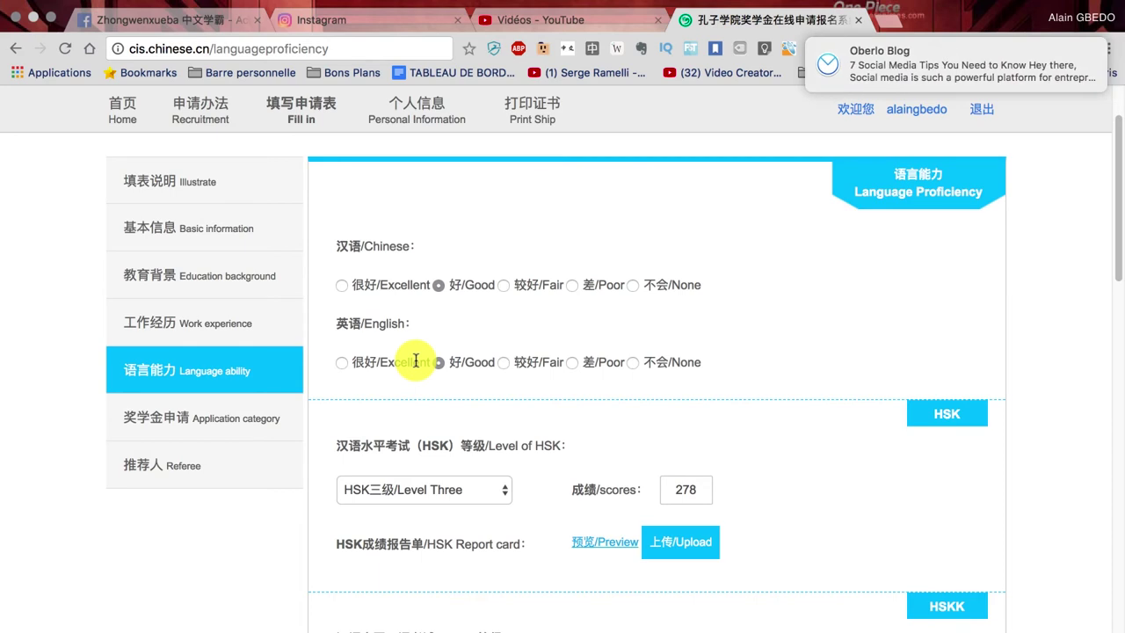
scroll(416, 361, down, 3)
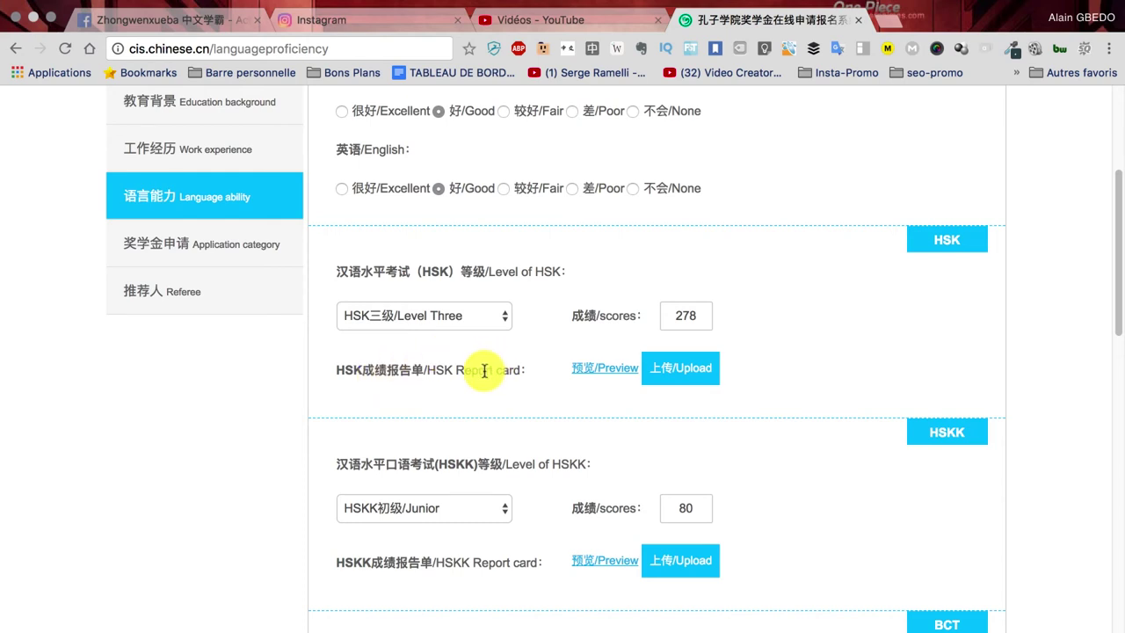
scroll(484, 370, down, 4)
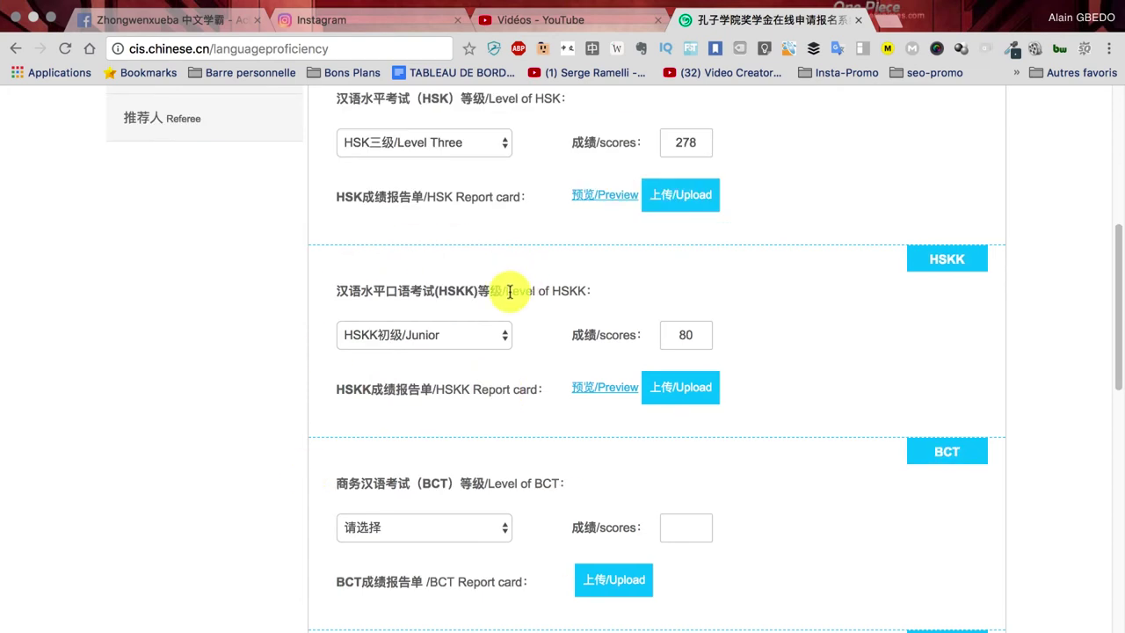
double_click(412, 291)
drag(413, 290, 527, 338)
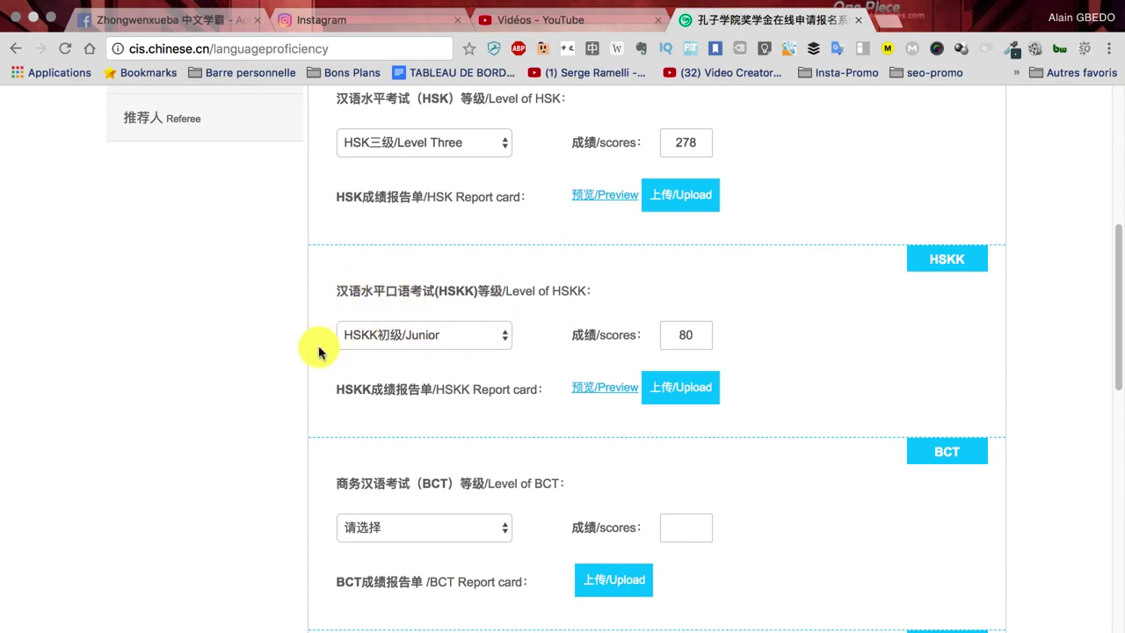
Review the BCT and BCT oral test fields, the teaching language questions and the other languages field
scroll(341, 343, down, 3)
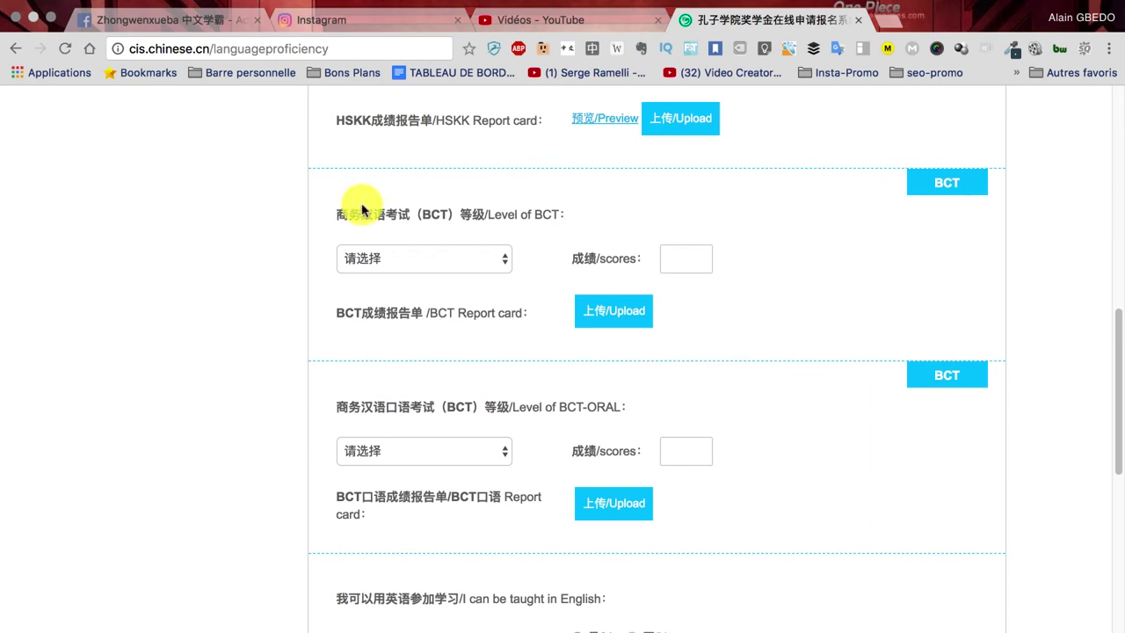
scroll(233, 318, down, 1)
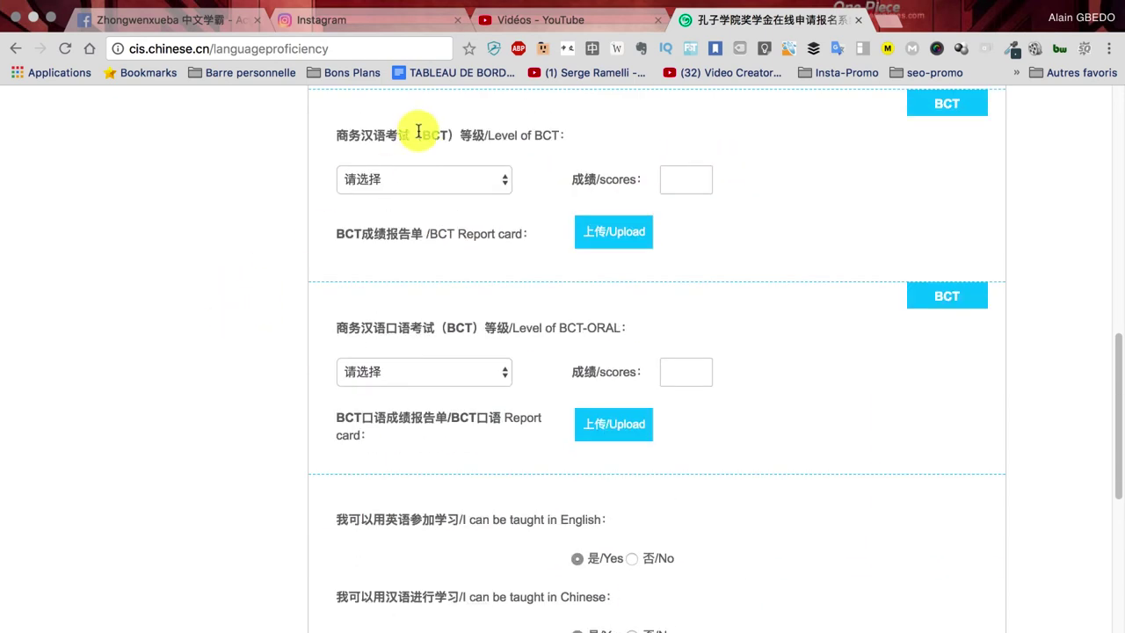
scroll(269, 296, down, 4)
scroll(413, 211, up, 2)
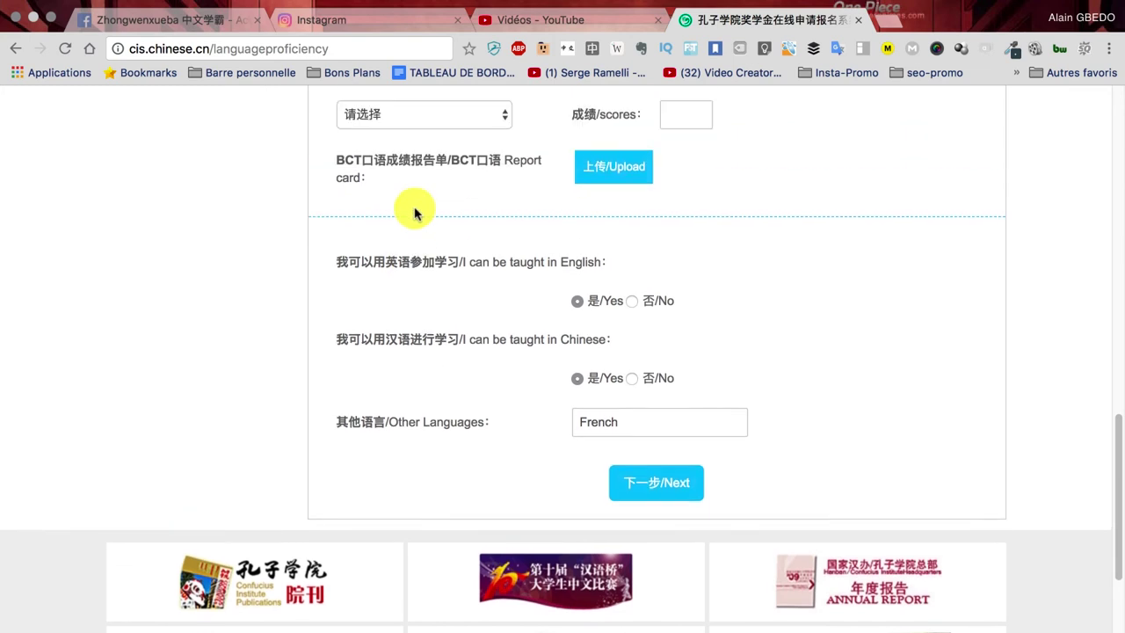
scroll(414, 220, down, 1)
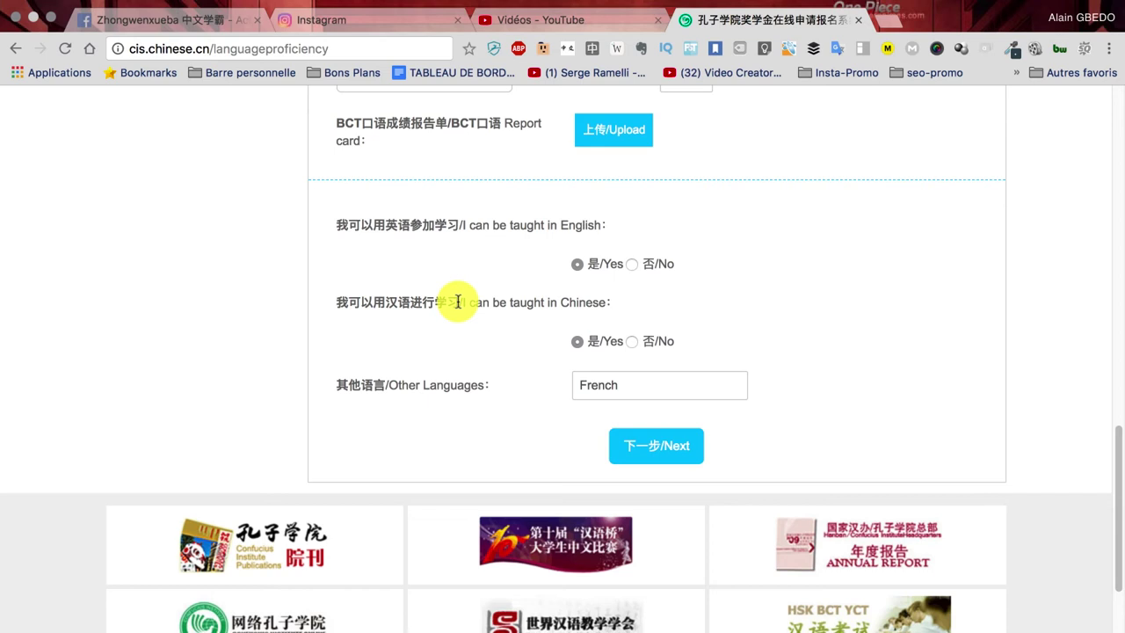
Open the Application category section of the scholarship form
scroll(125, 319, up, 15)
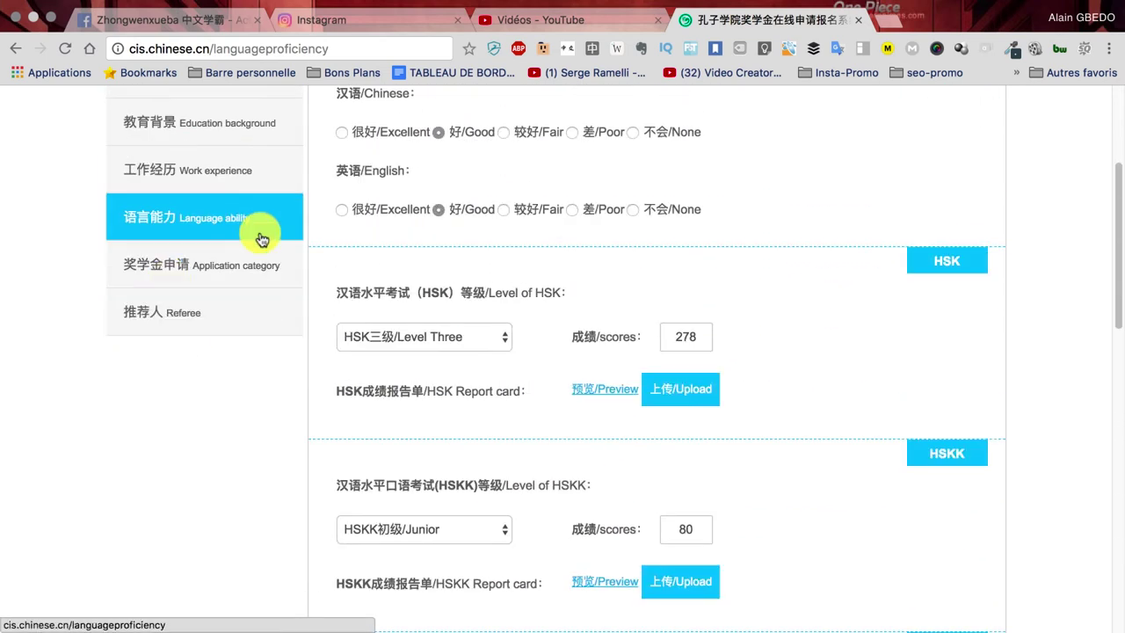
click(221, 264)
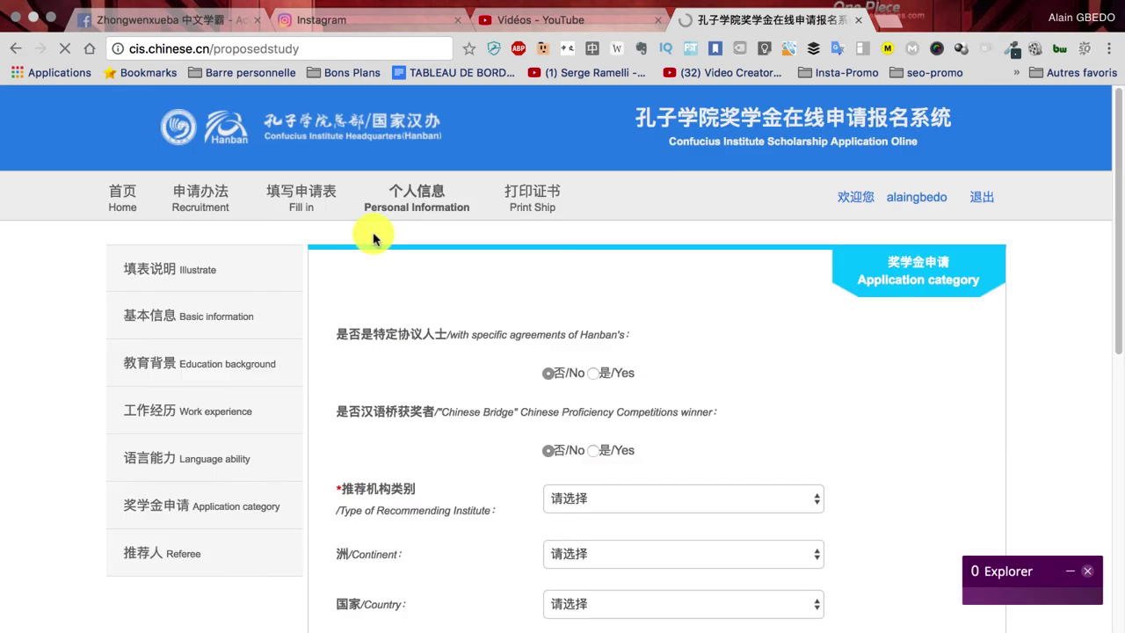
Review the Application category questions on Hanban agreements, the Chinese Bridge competition, and the recommending institute's type, continent, country and name
scroll(391, 334, down, 3)
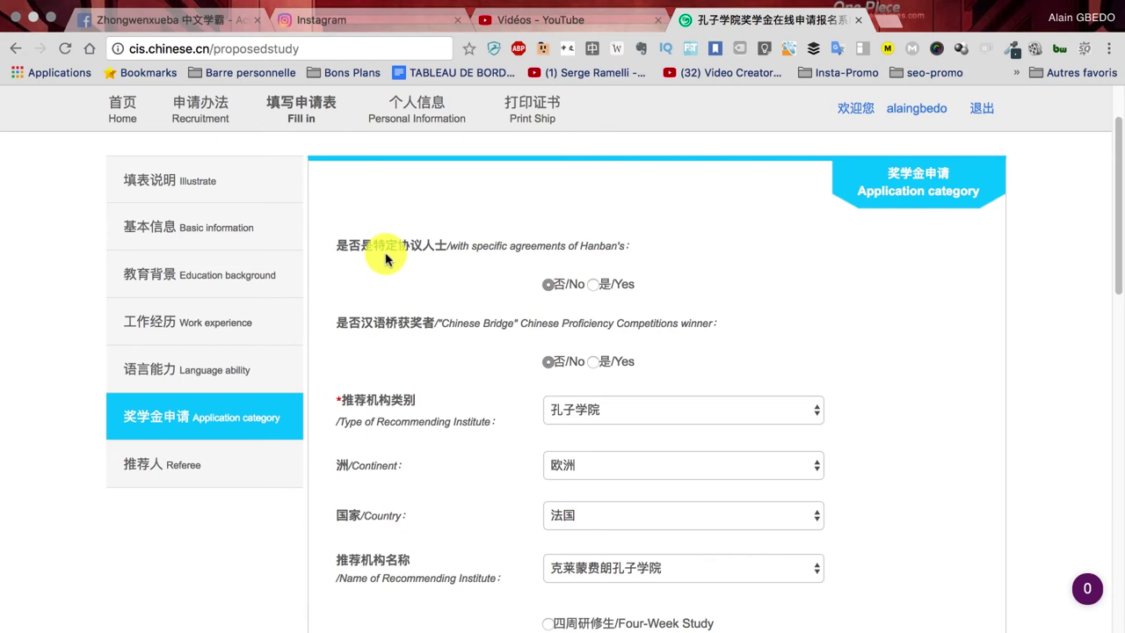
scroll(466, 245, down, 1)
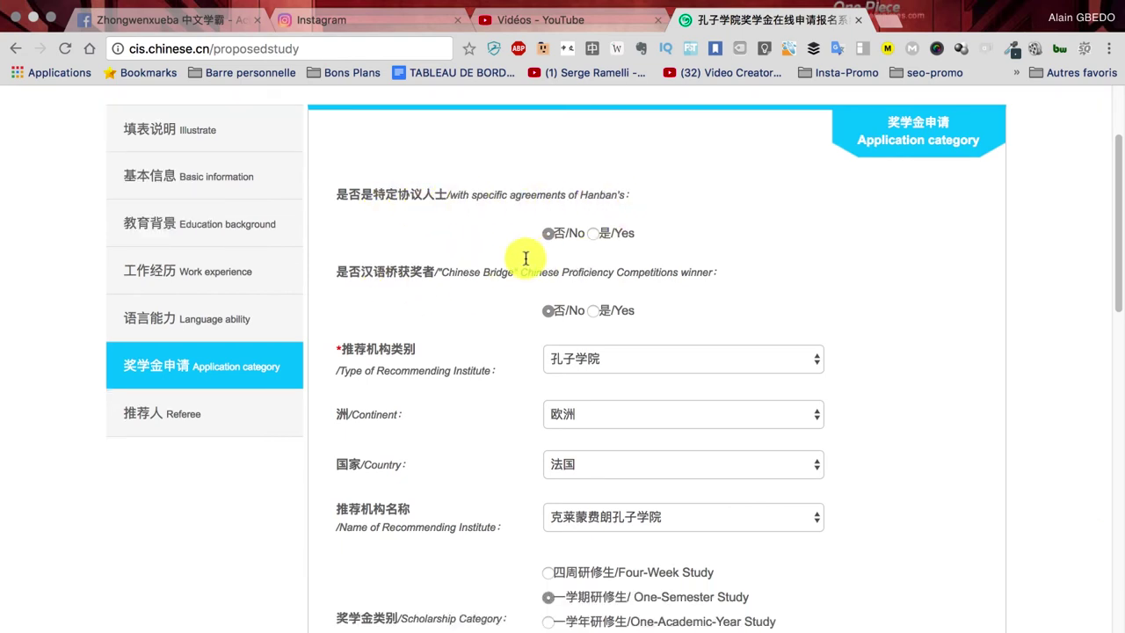
scroll(519, 251, down, 1)
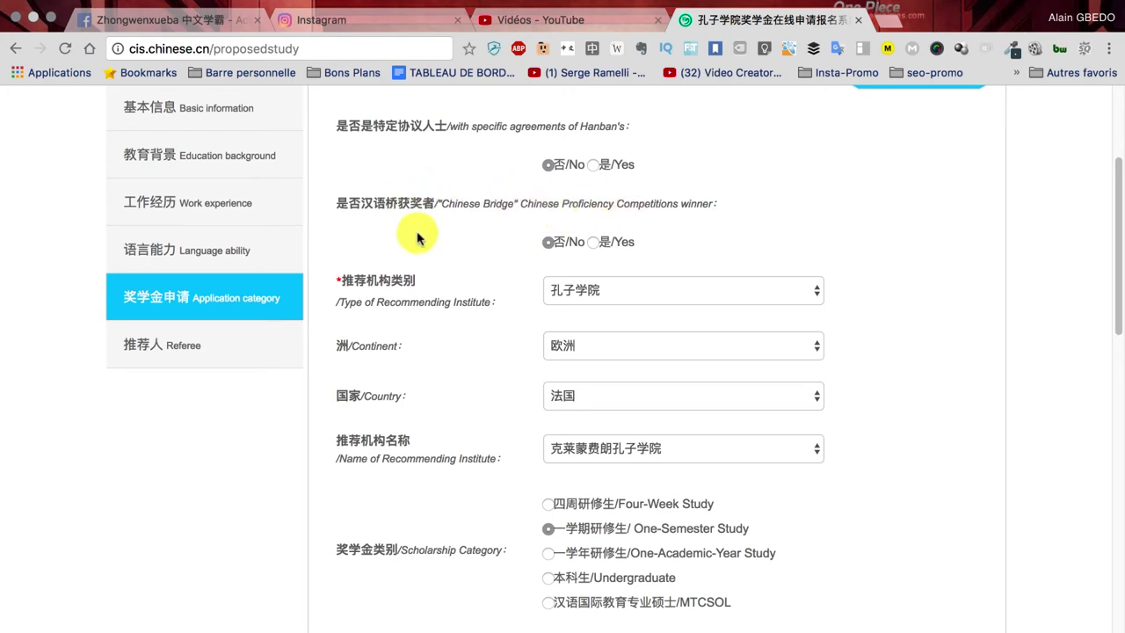
scroll(417, 237, down, 3)
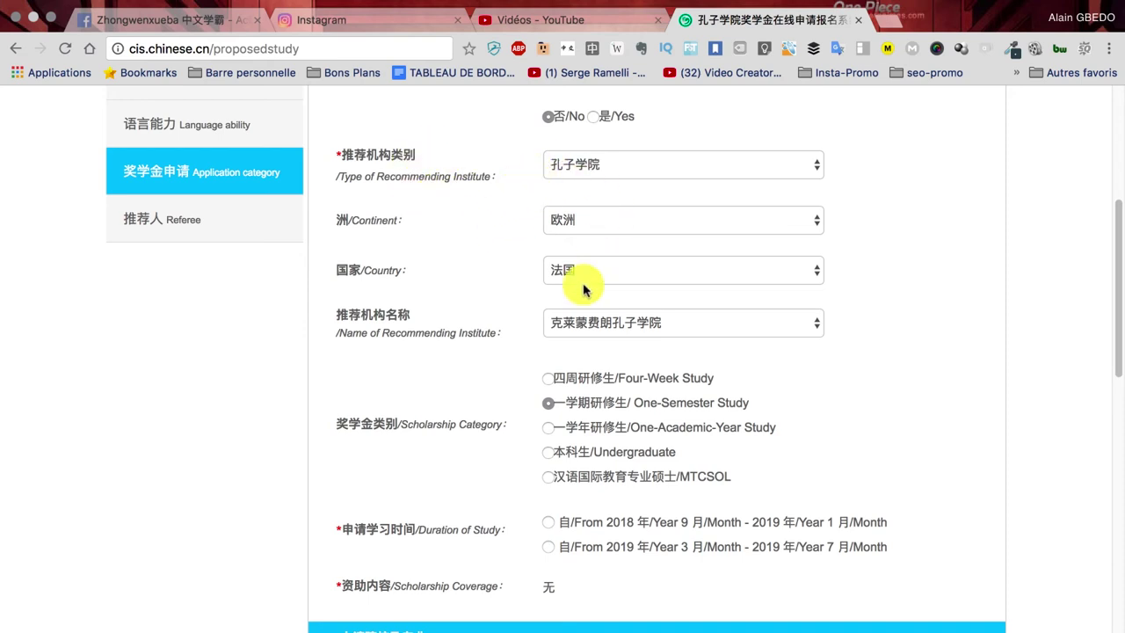
scroll(421, 321, down, 1)
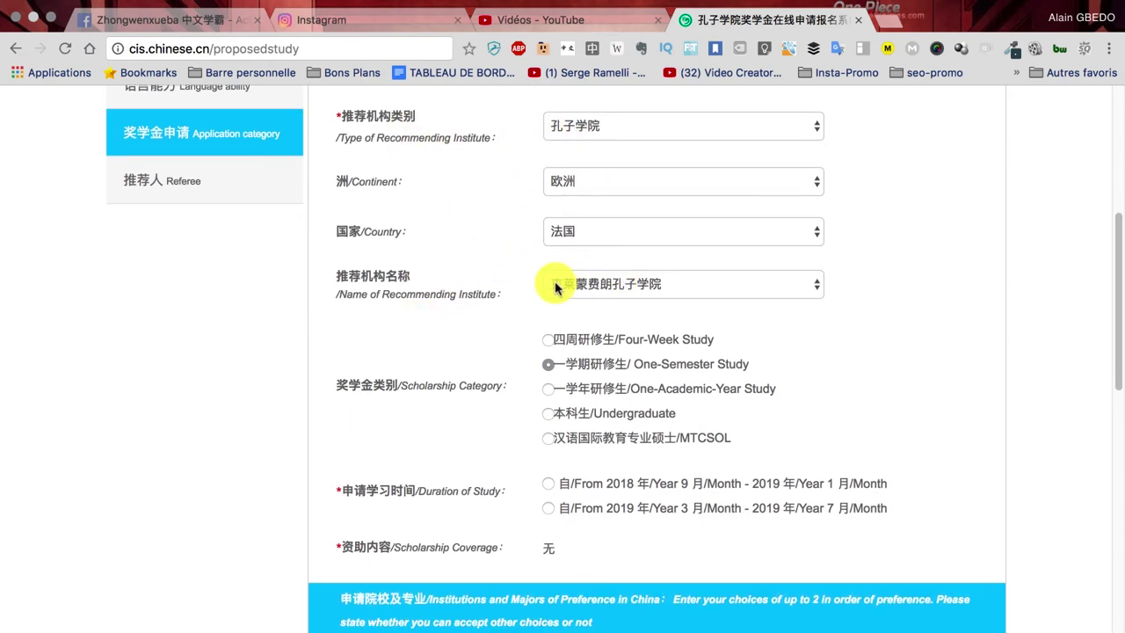
Review the scholarship category, study duration, speciality and first and second university choices, keeping Chinese Language and Literature selected
scroll(446, 286, down, 2)
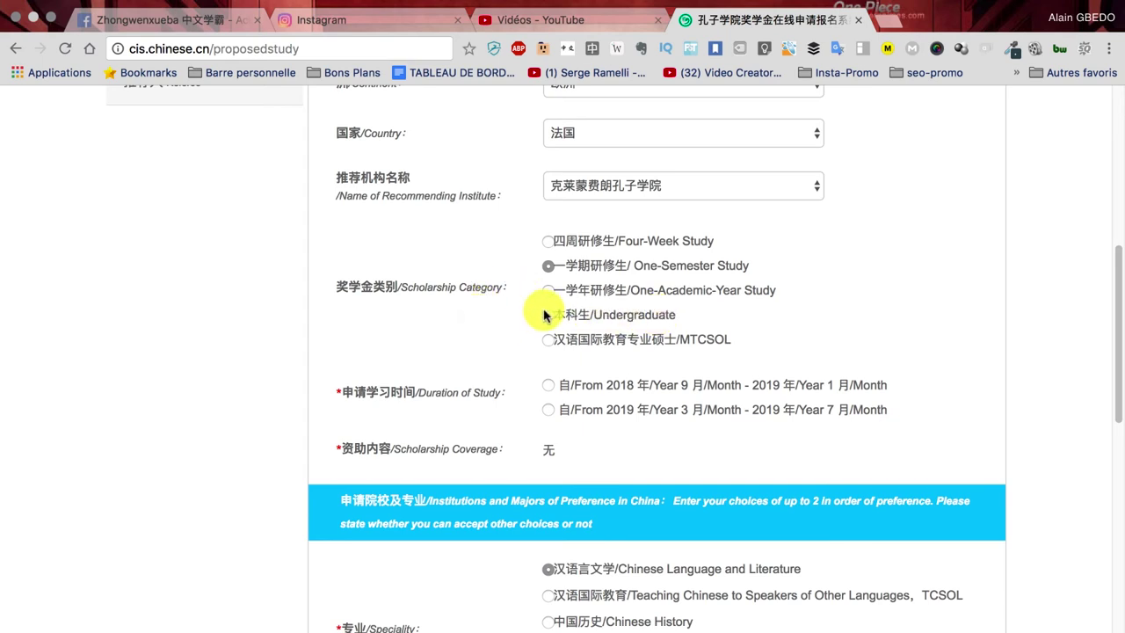
scroll(378, 351, down, 3)
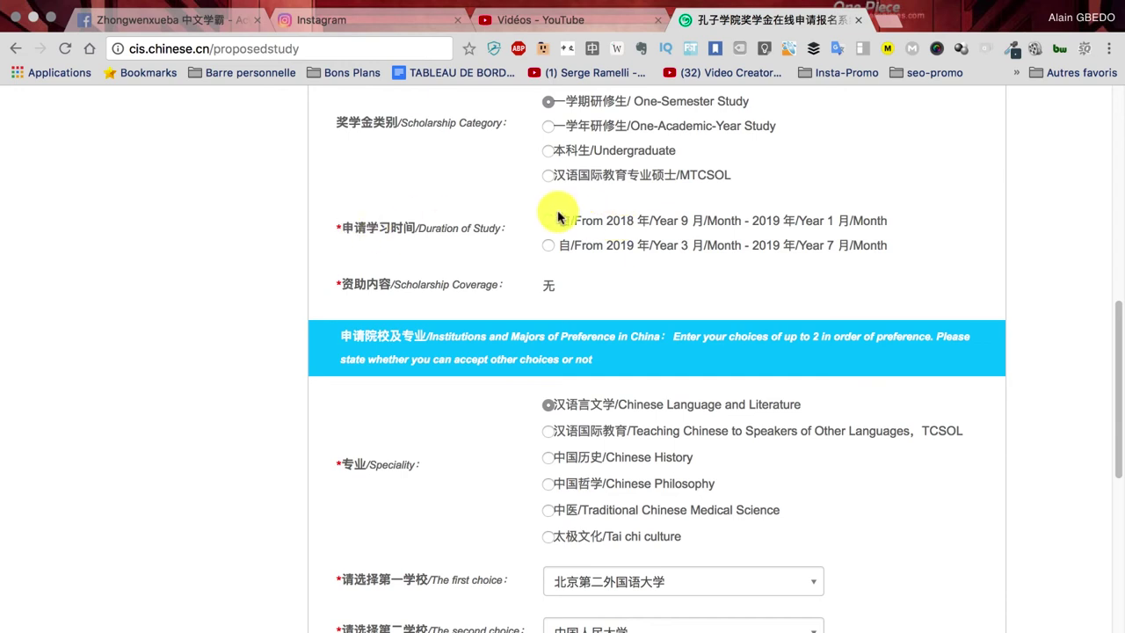
scroll(342, 255, down, 5)
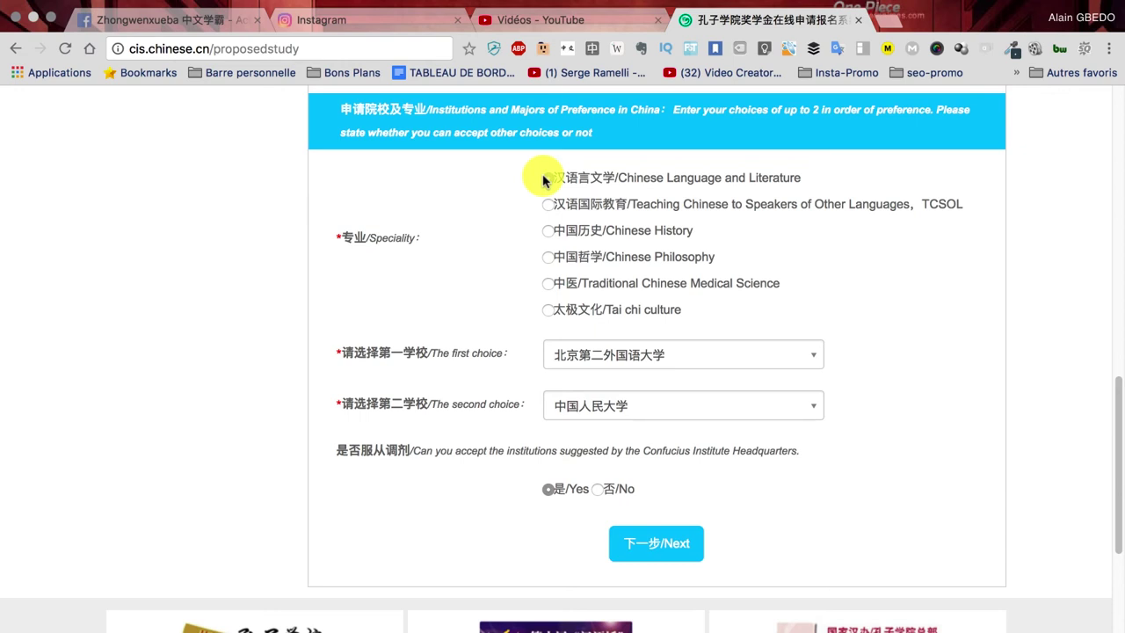
click(546, 179)
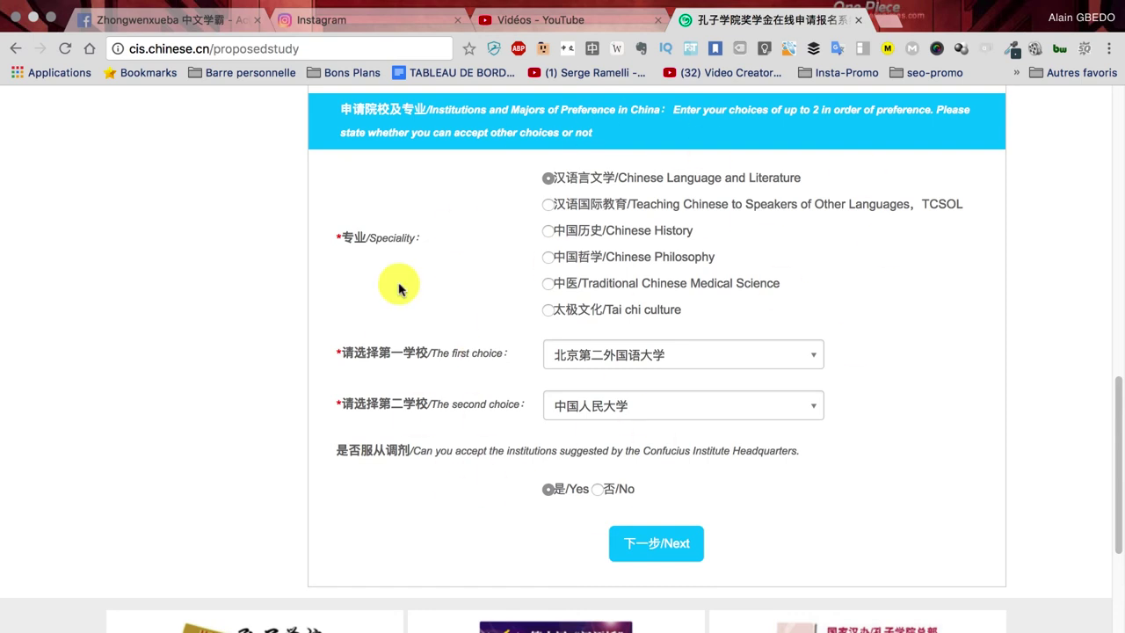
Open the Referee section and review the recommendation letter upload and the contact fields for the recommending institute and referee
scroll(398, 289, up, 10)
click(201, 454)
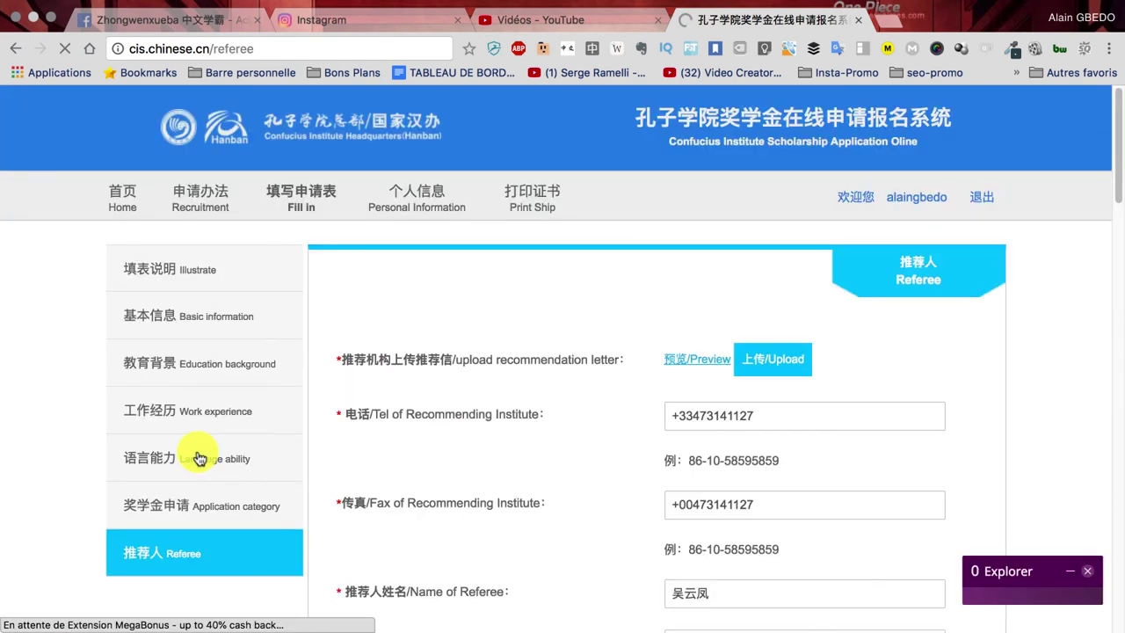
scroll(462, 352, down, 3)
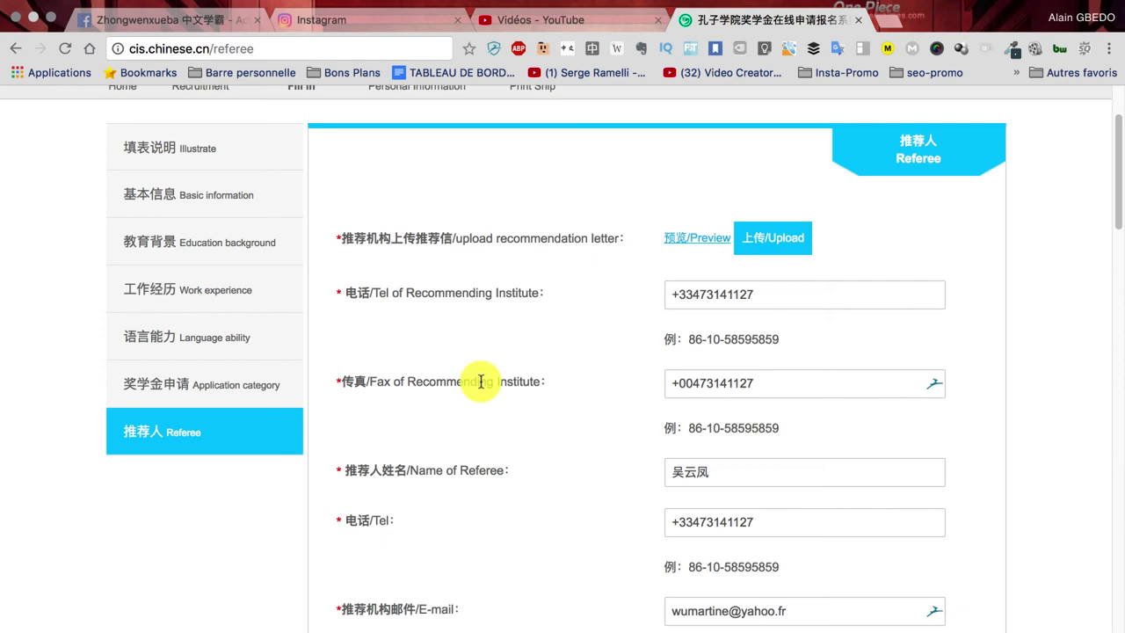
scroll(479, 381, down, 3)
scroll(475, 334, up, 1)
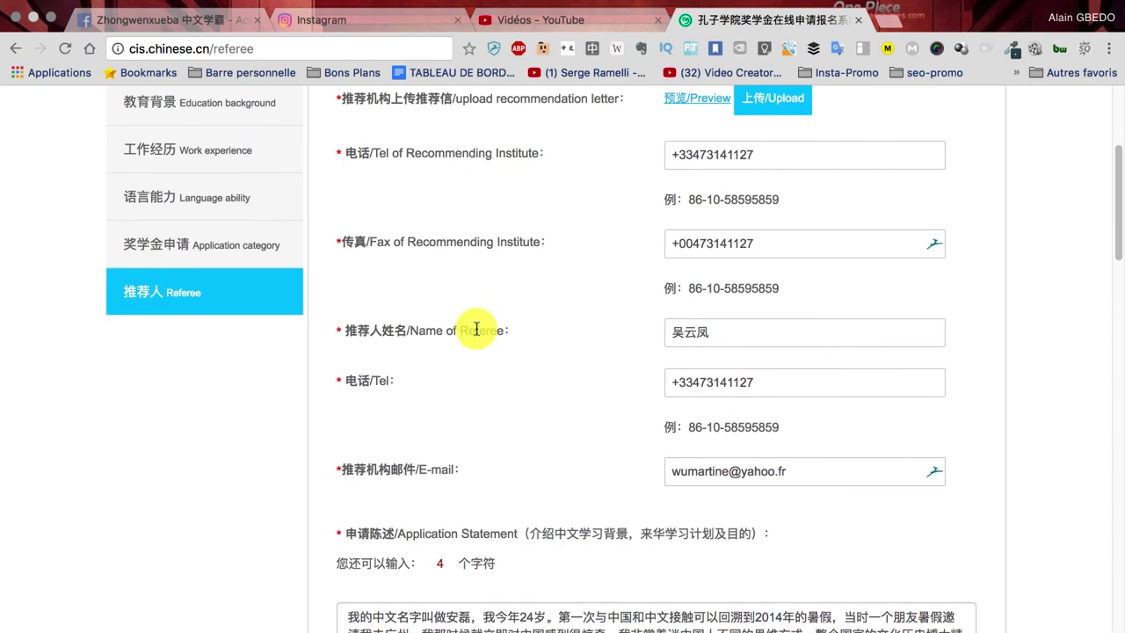
scroll(475, 329, up, 1)
scroll(470, 325, down, 1)
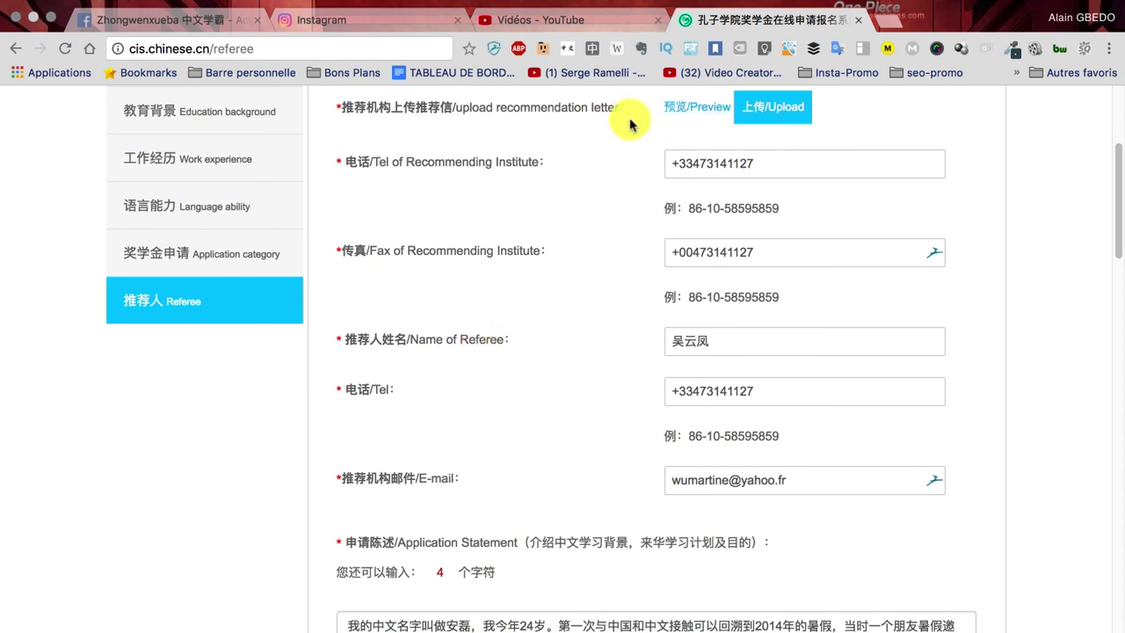
scroll(527, 112, down, 1)
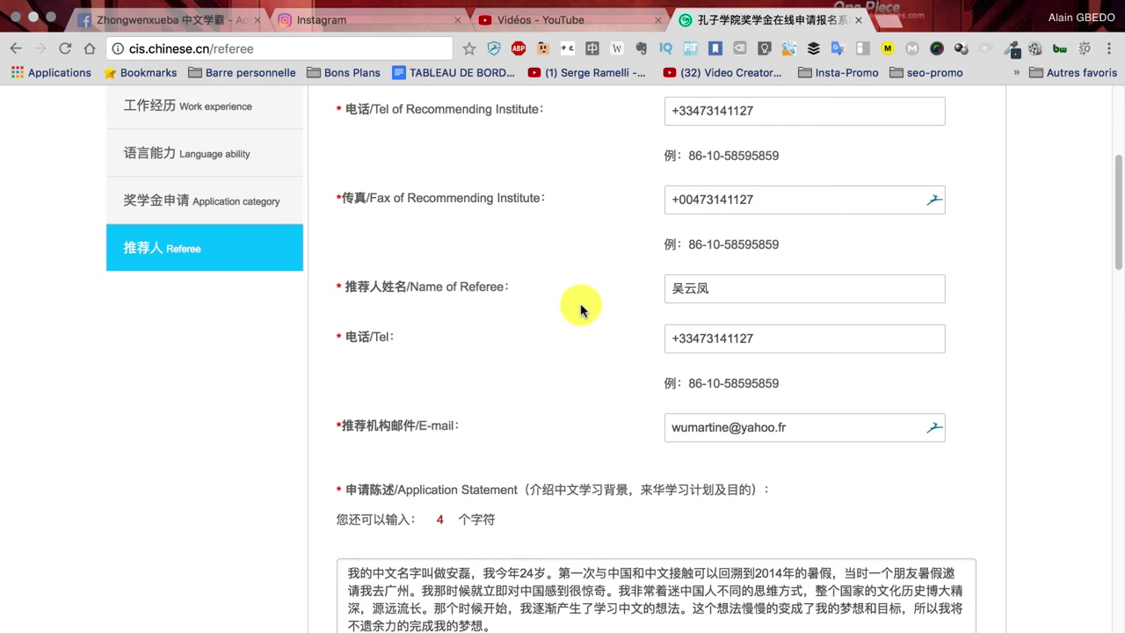
Cut the entire application statement text and paste it back into its field
scroll(580, 308, down, 5)
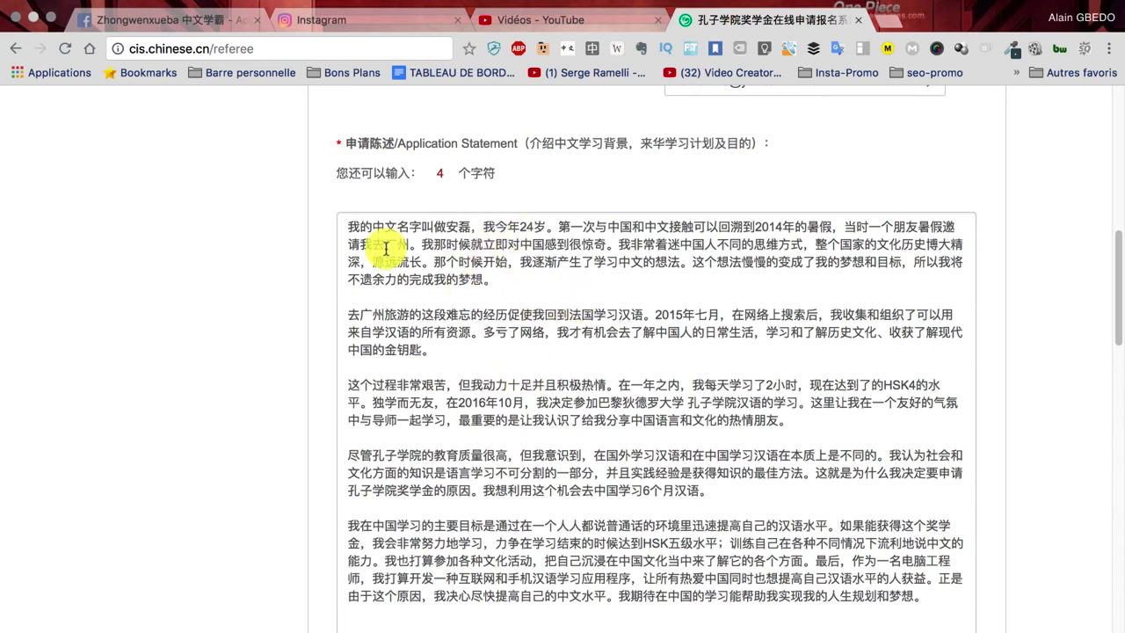
drag(349, 227, 928, 597)
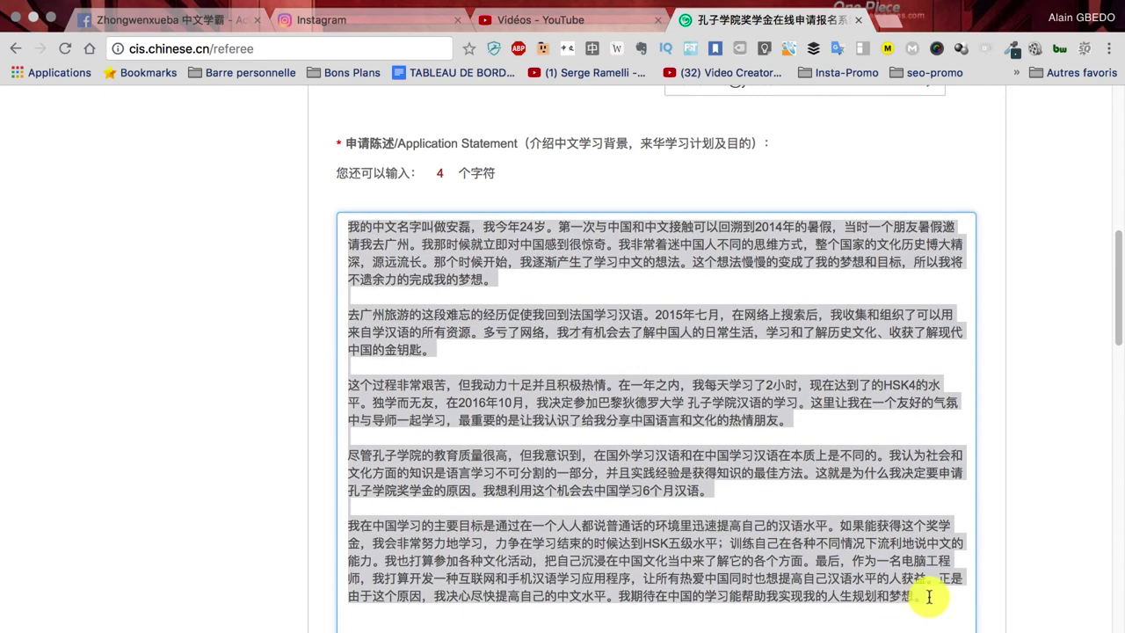
key(super+x)
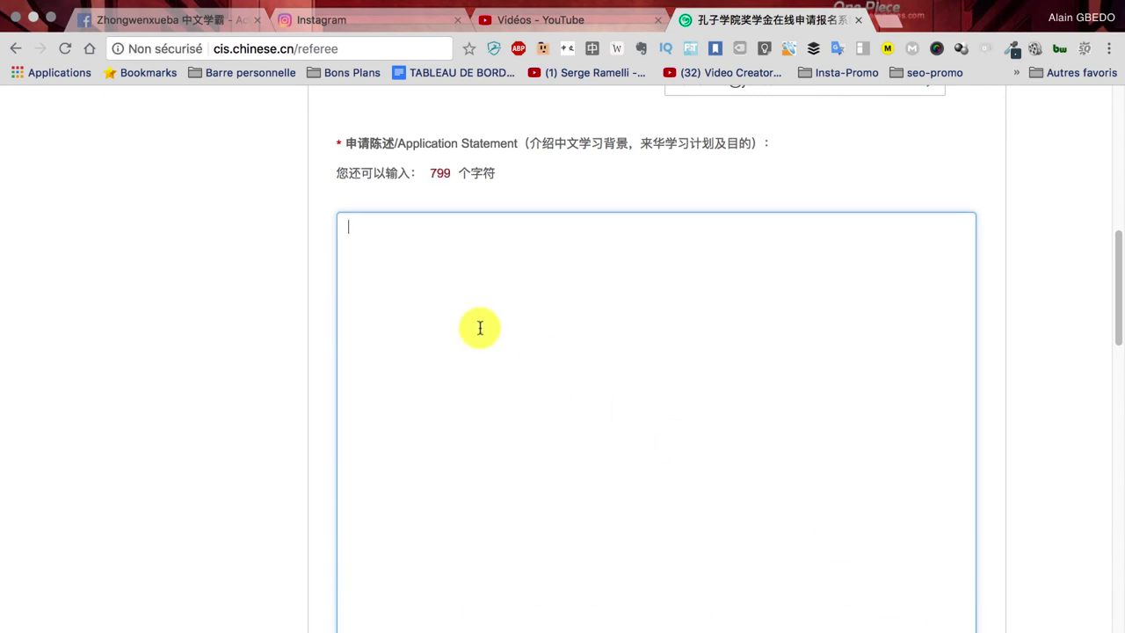
key(super+v)
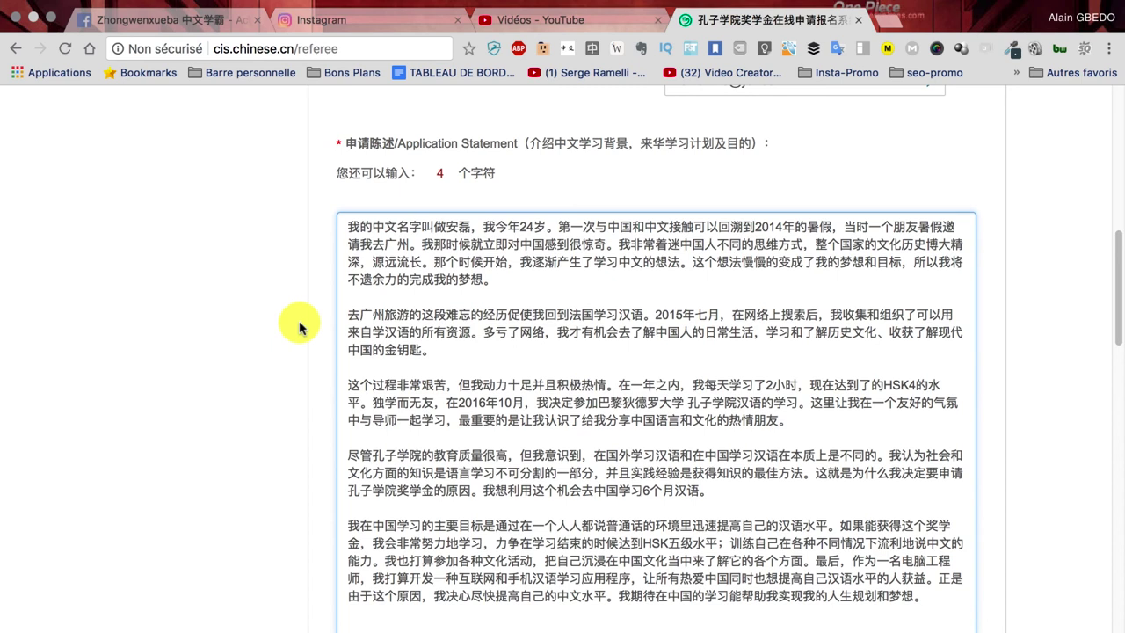
Read through the application statement's paragraphs on Chinese studies, study plans in China and goals
scroll(299, 327, down, 2)
scroll(299, 327, down, 2)
scroll(299, 327, up, 5)
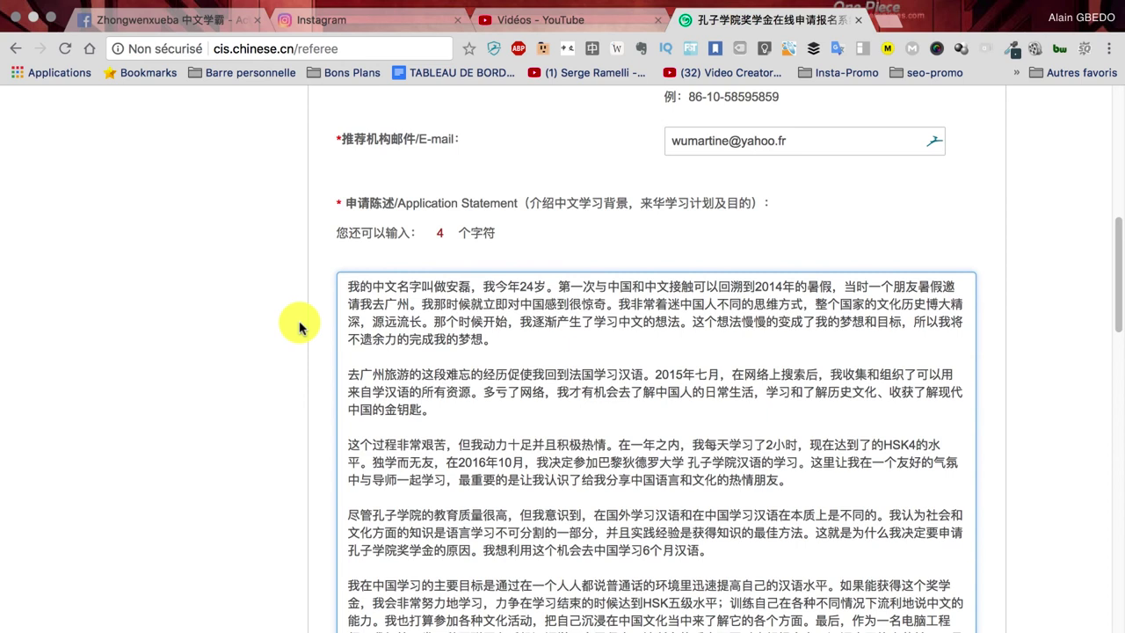
double_click(650, 321)
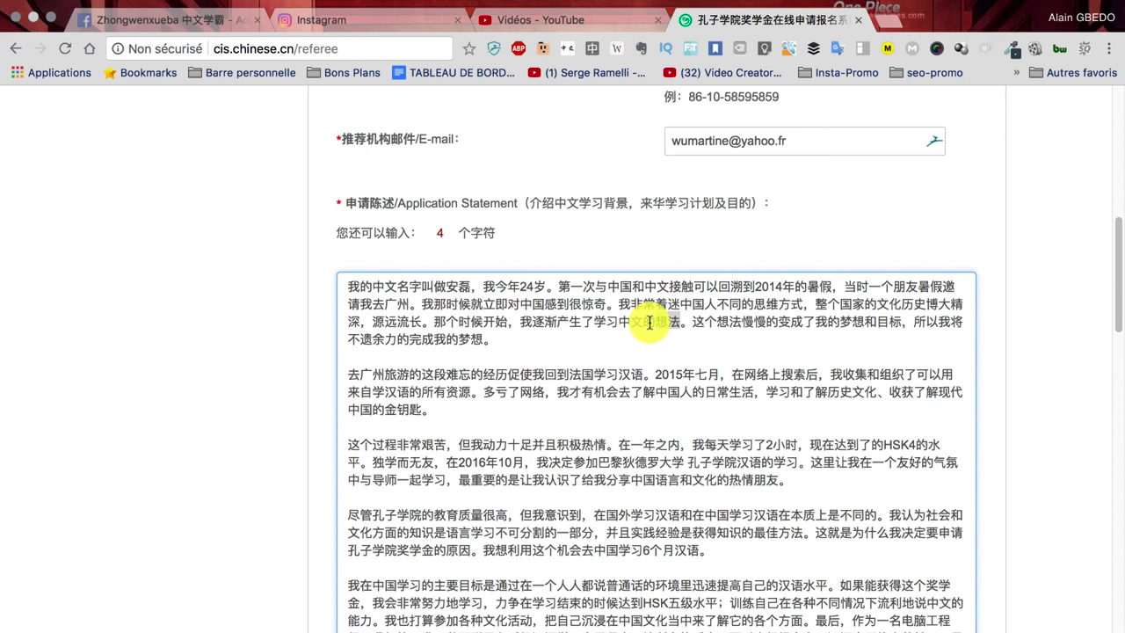
click(319, 266)
scroll(319, 266, down, 4)
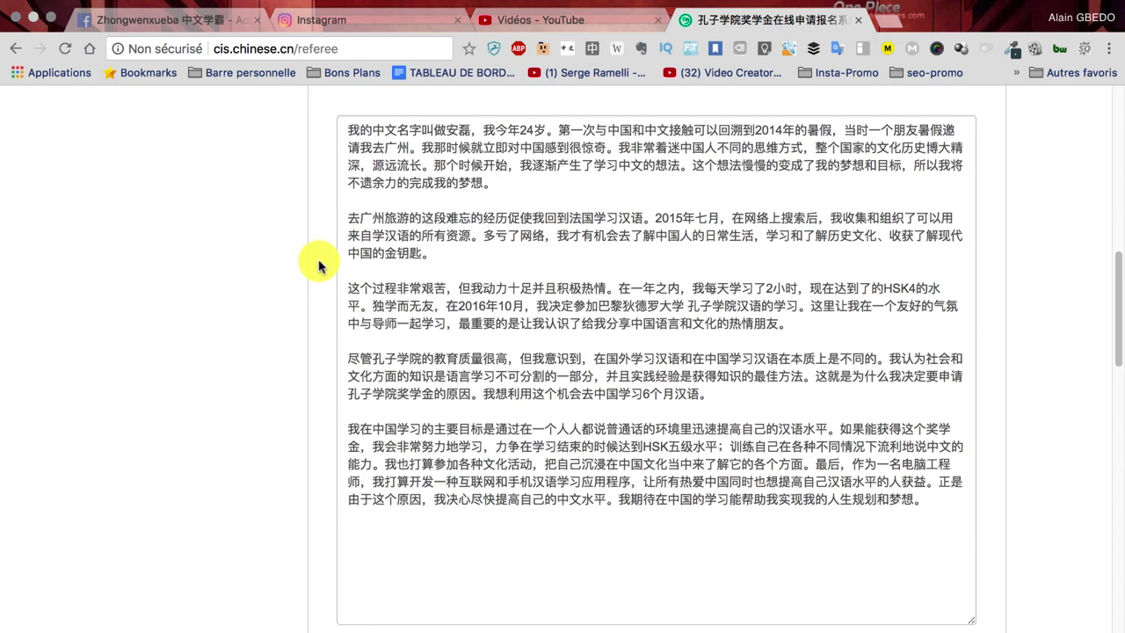
Review the applicant's commitments, signature scan and print option at the end of the Referee section
scroll(319, 265, down, 15)
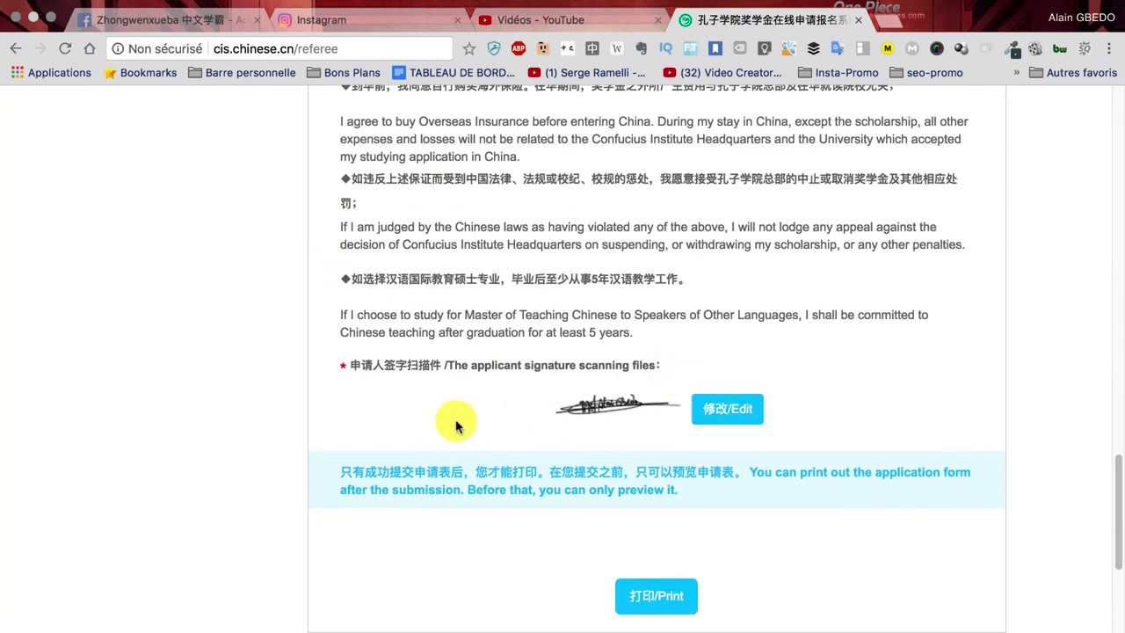
scroll(452, 427, down, 3)
scroll(409, 334, up, 20)
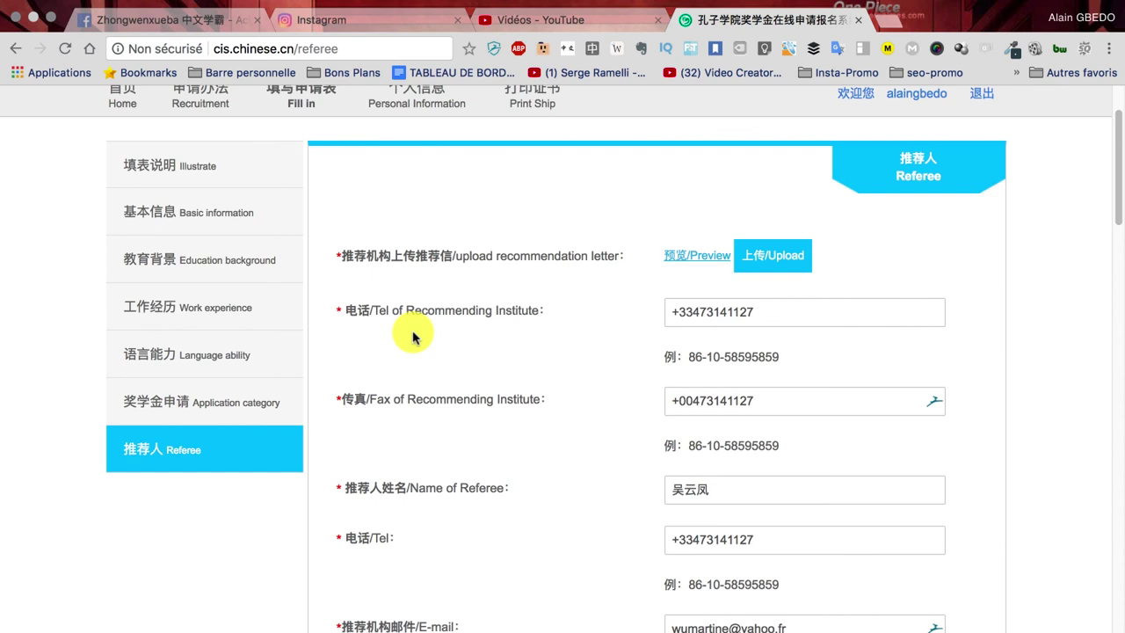
scroll(391, 221, up, 3)
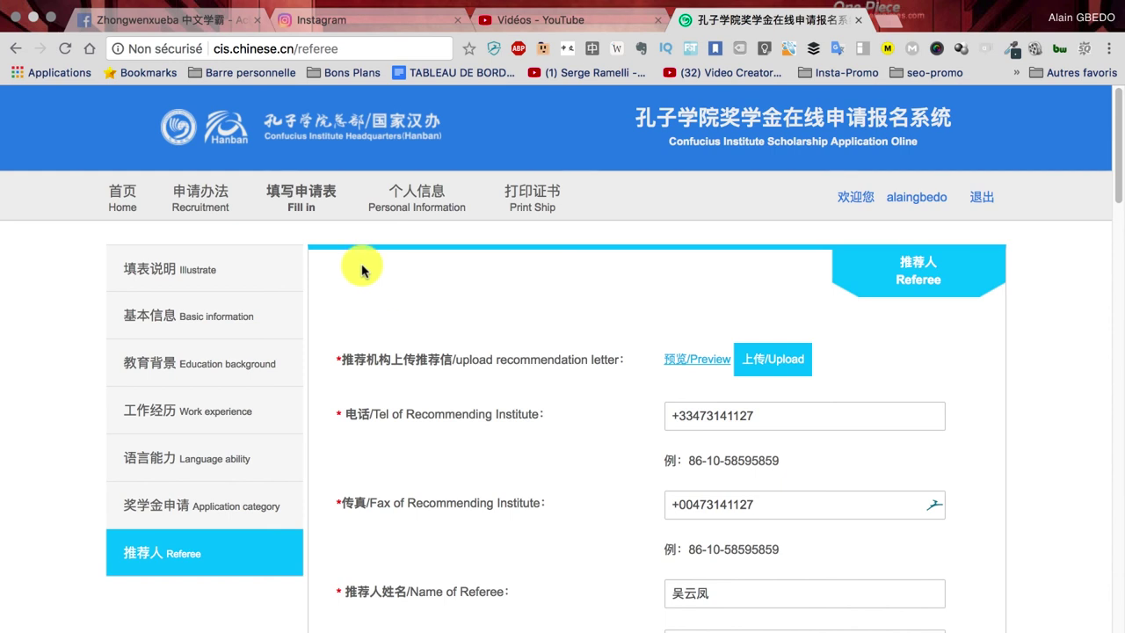
Open the application procedures page, return to the Home page and examine the current position of the application
click(202, 200)
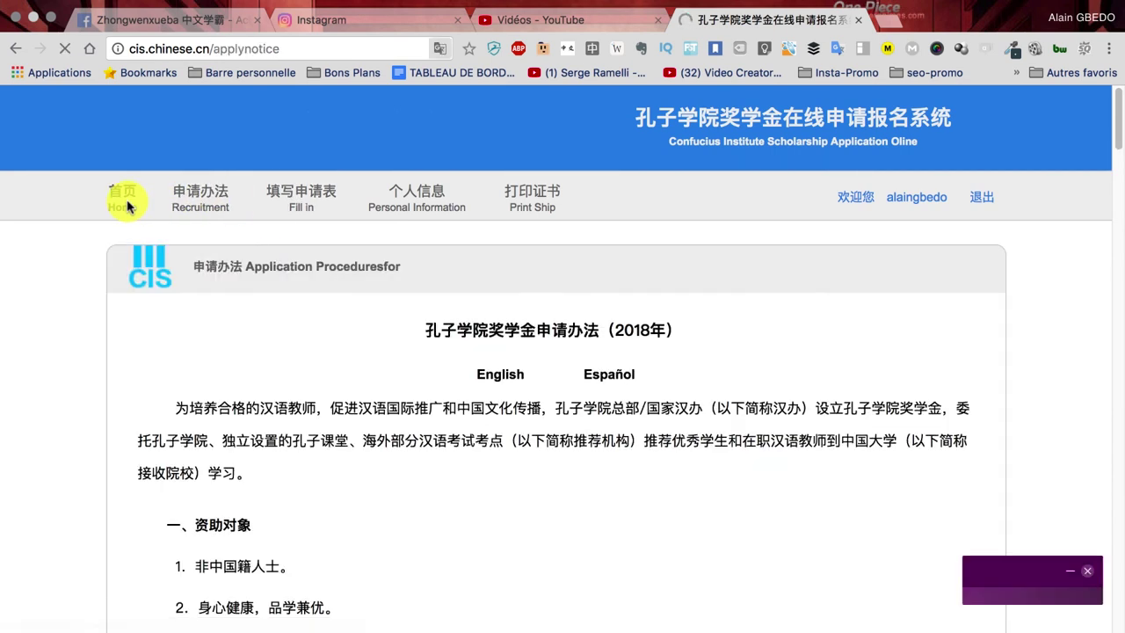
click(123, 201)
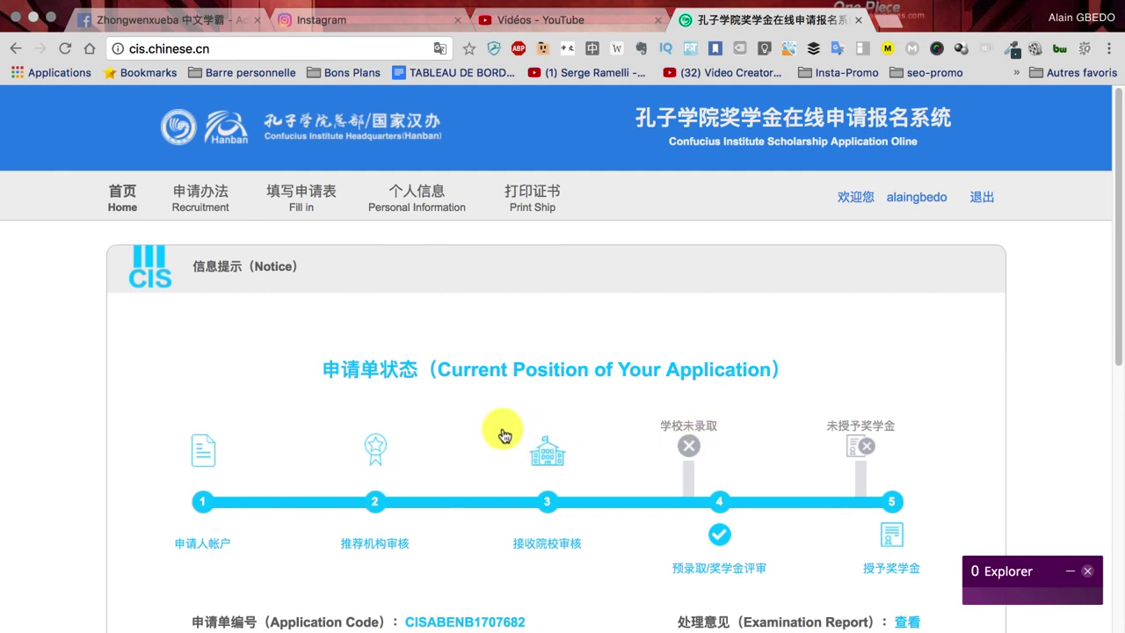
scroll(505, 436, down, 2)
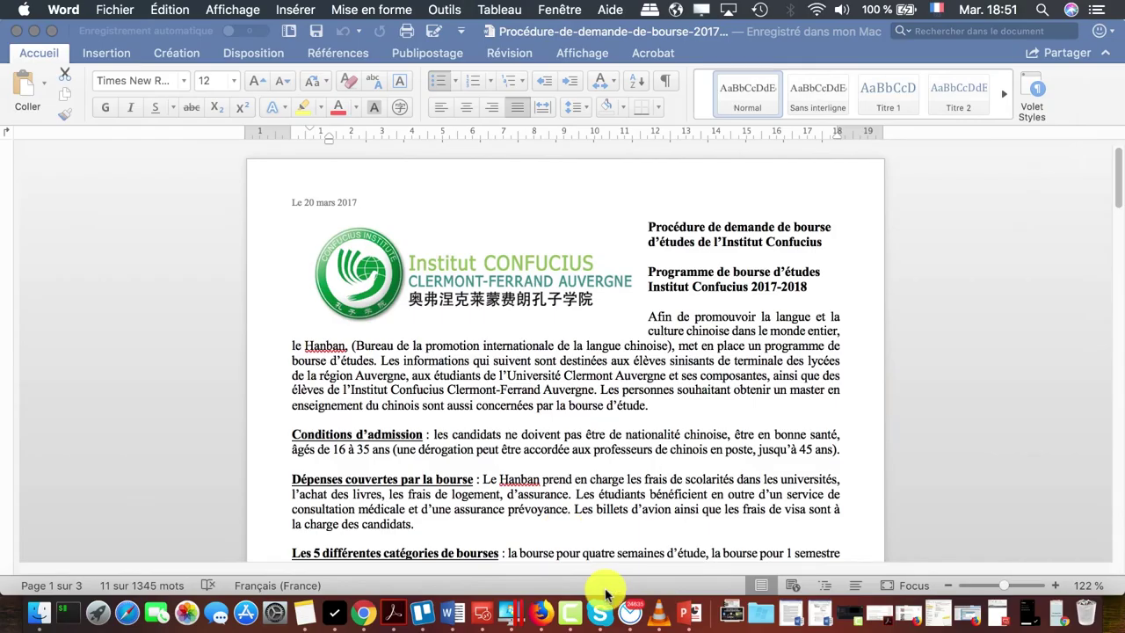
Switch to the PowerPoint presentation and examine slide 2's table of scholarship durations and covered expenses
click(688, 616)
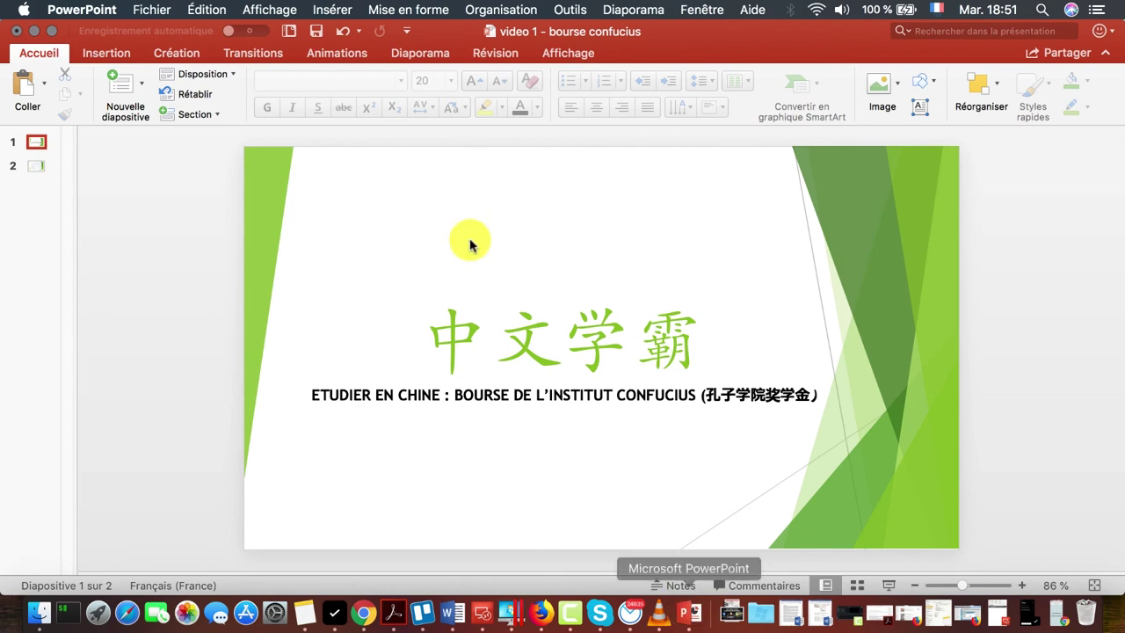
click(35, 165)
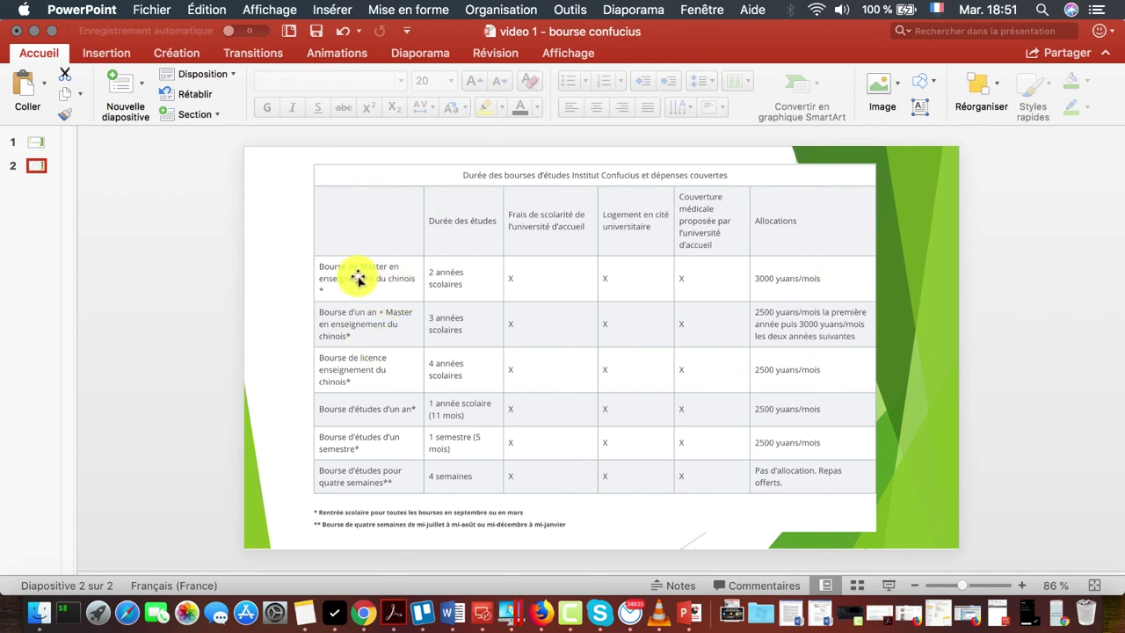
click(367, 332)
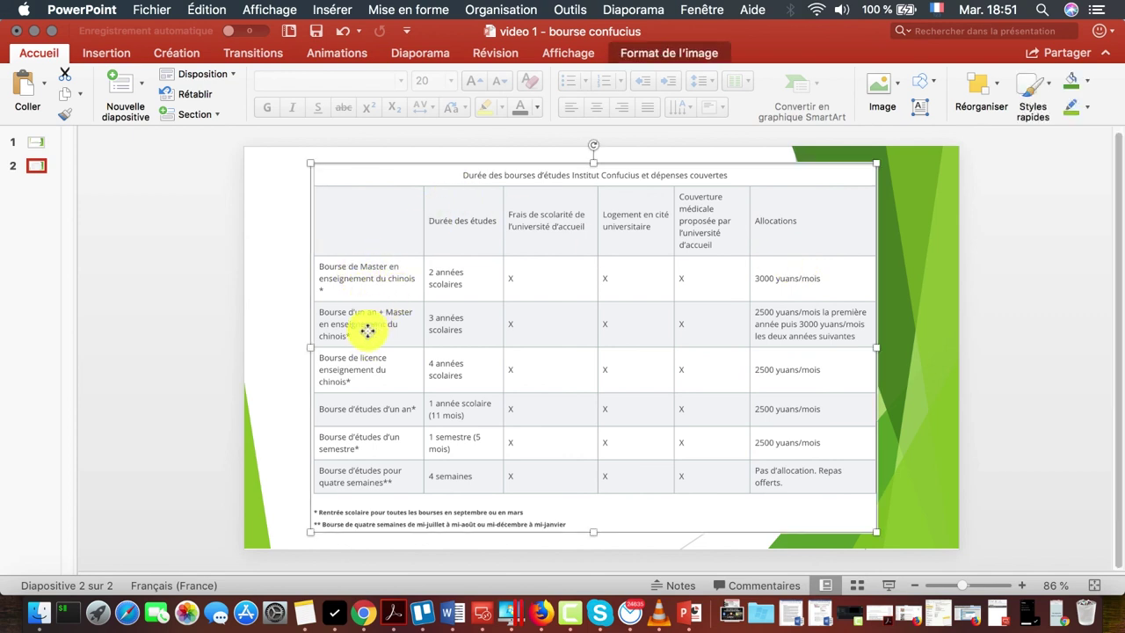